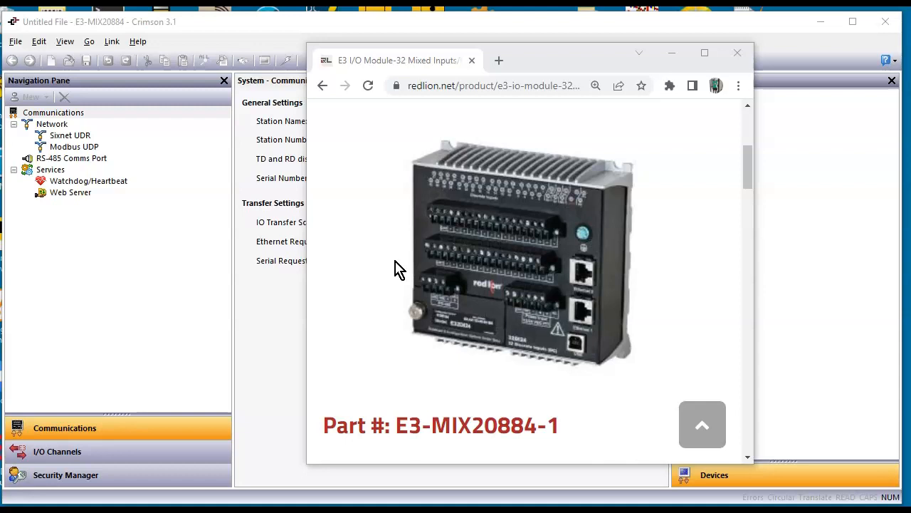
Bring Crimson 3.1 to the front and create a new database for the E3-MIX20884 model from the E3 Intelligent I/O family.
{"action": "left_click", "coordinate": [158, 319]}
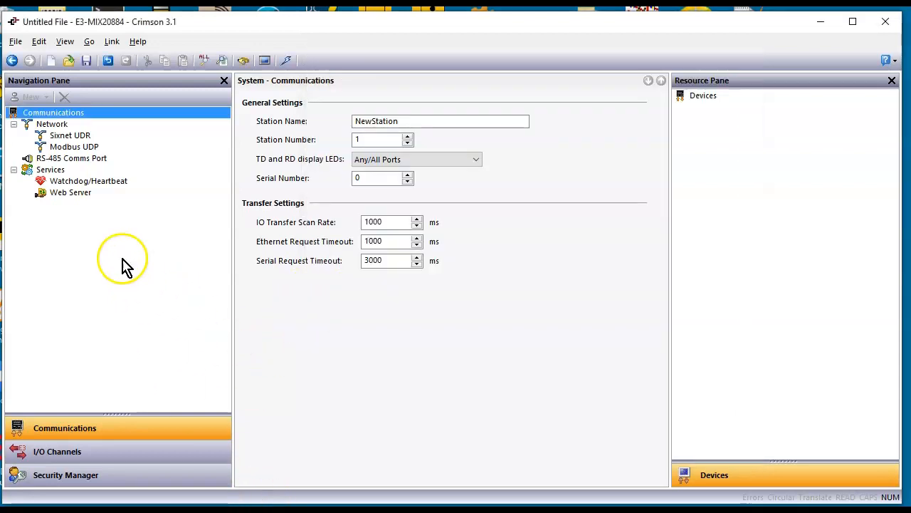
{"action": "left_click", "coordinate": [15, 41]}
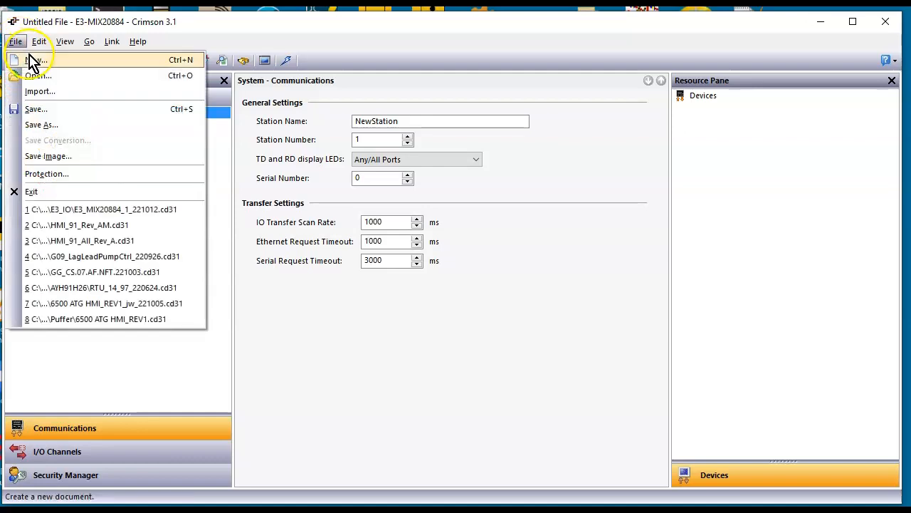
{"action": "left_click", "coordinate": [32, 60]}
{"action": "left_click", "coordinate": [451, 265]}
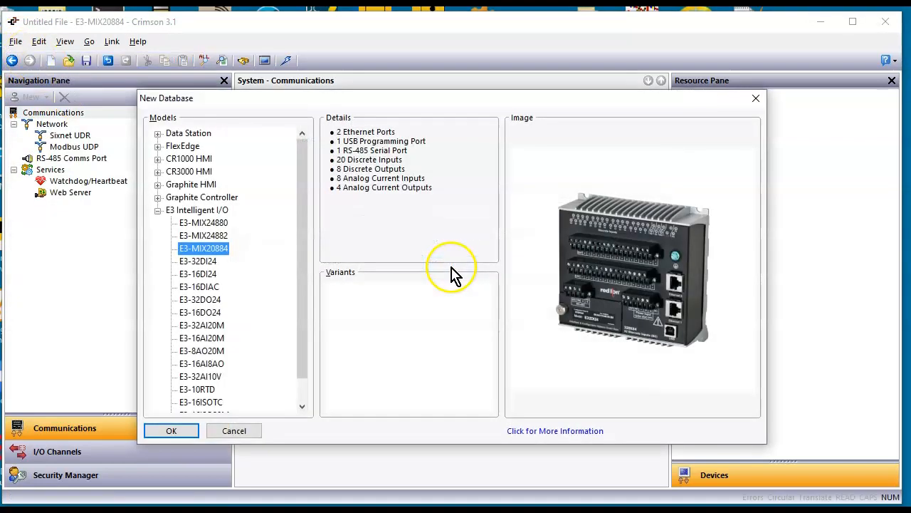
{"action": "left_click", "coordinate": [157, 210]}
{"action": "left_click", "coordinate": [158, 211]}
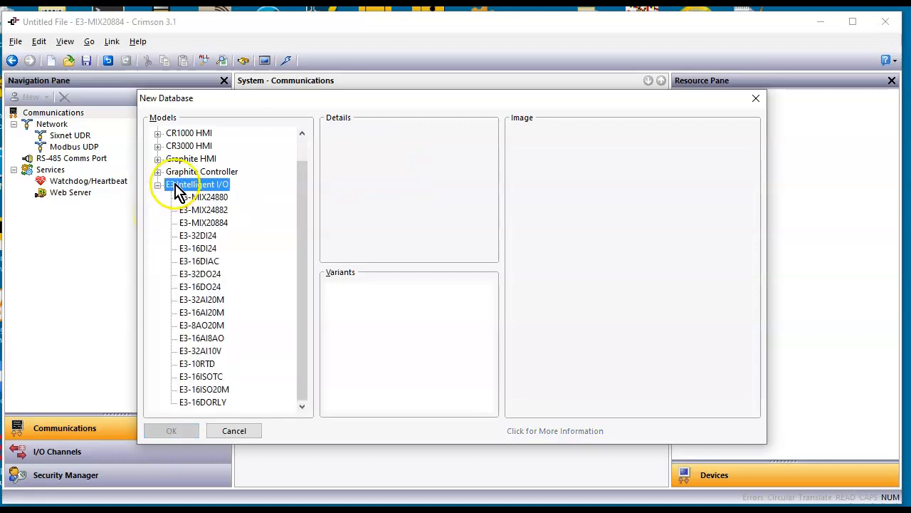
{"action": "left_click", "coordinate": [210, 224]}
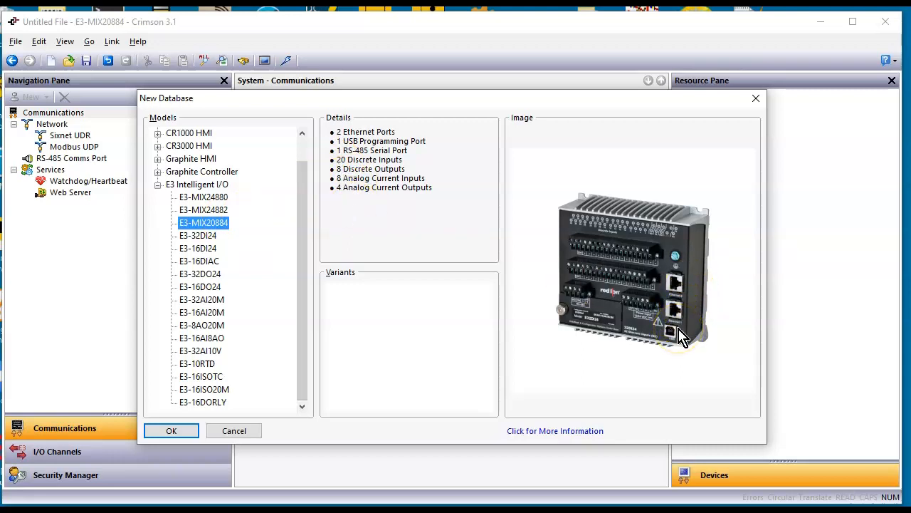
{"action": "left_click", "coordinate": [182, 430]}
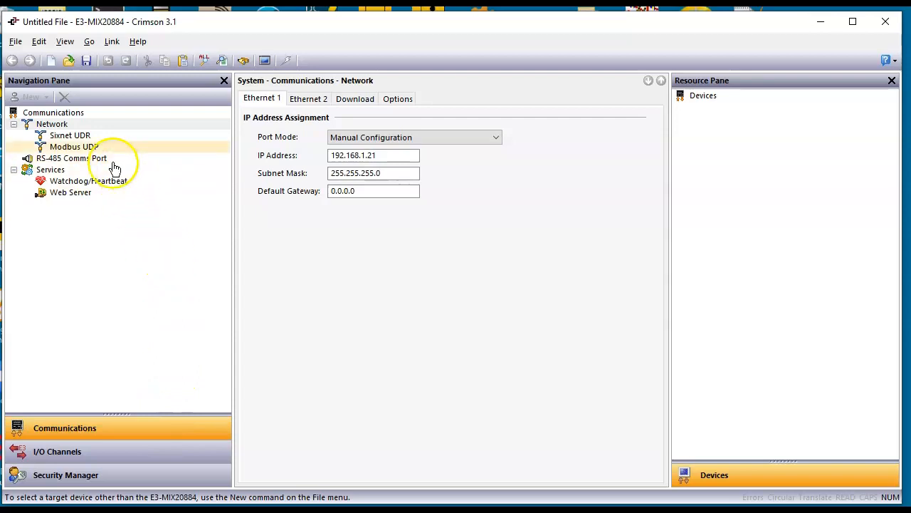
Review the station's general communications settings, including the options for the TD and RD display LEDs.
{"action": "left_click", "coordinate": [77, 114]}
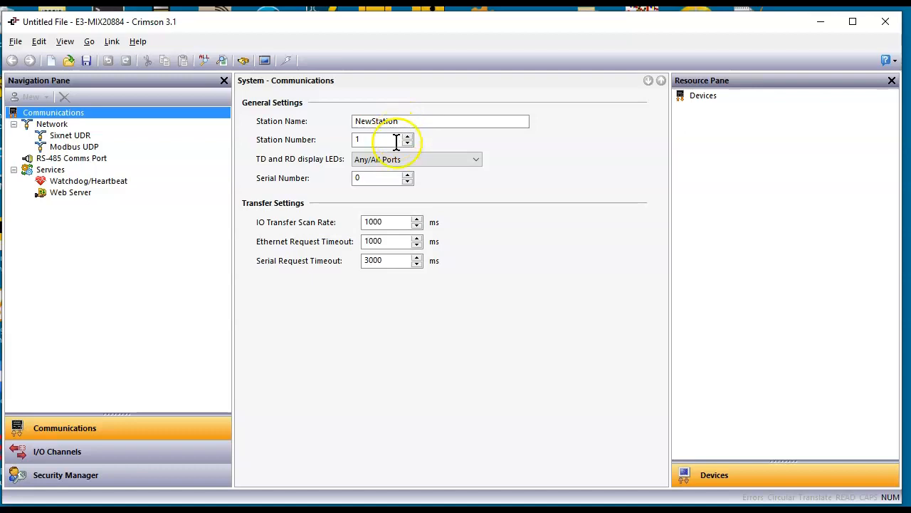
{"action": "left_click", "coordinate": [401, 164]}
{"action": "left_click", "coordinate": [399, 163]}
{"action": "left_click", "coordinate": [535, 148]}
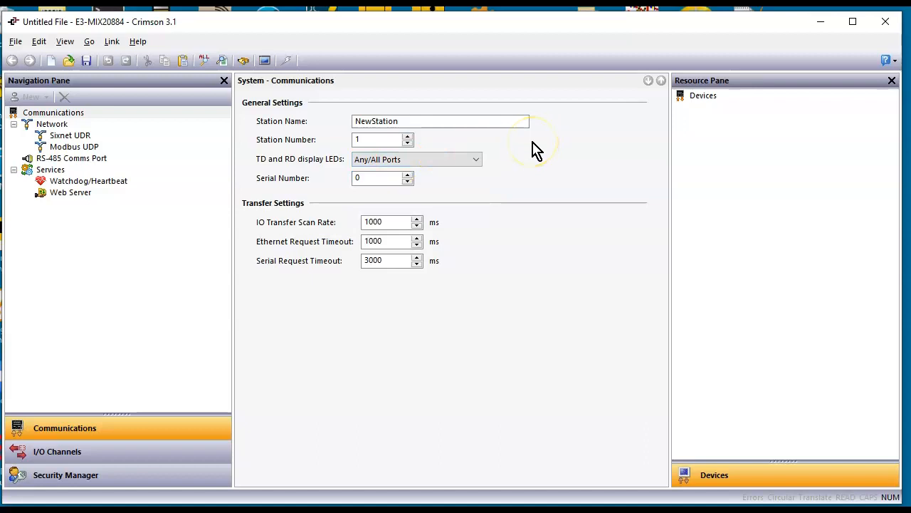
Review the network settings for Ethernet 1 and Ethernet 2, including the port modes, download addressing and dual Ethernet options.
{"action": "left_click", "coordinate": [63, 124]}
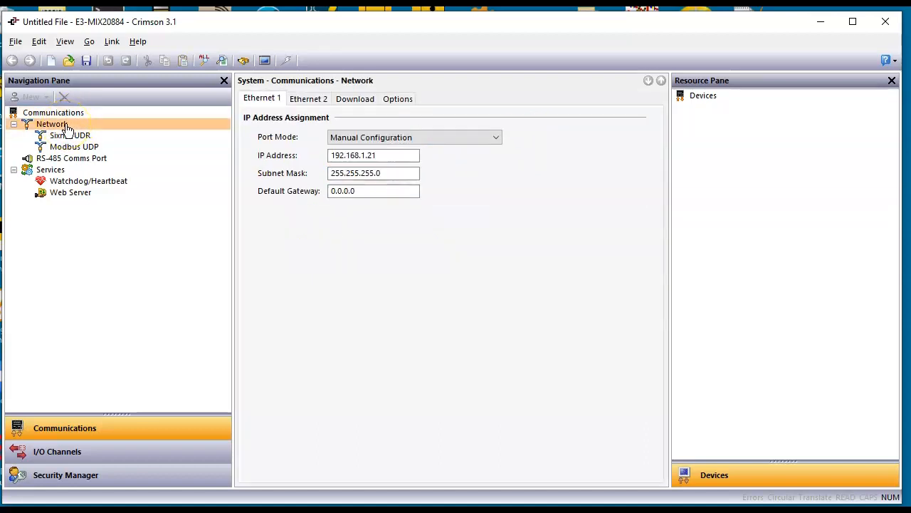
{"action": "left_click", "coordinate": [474, 139]}
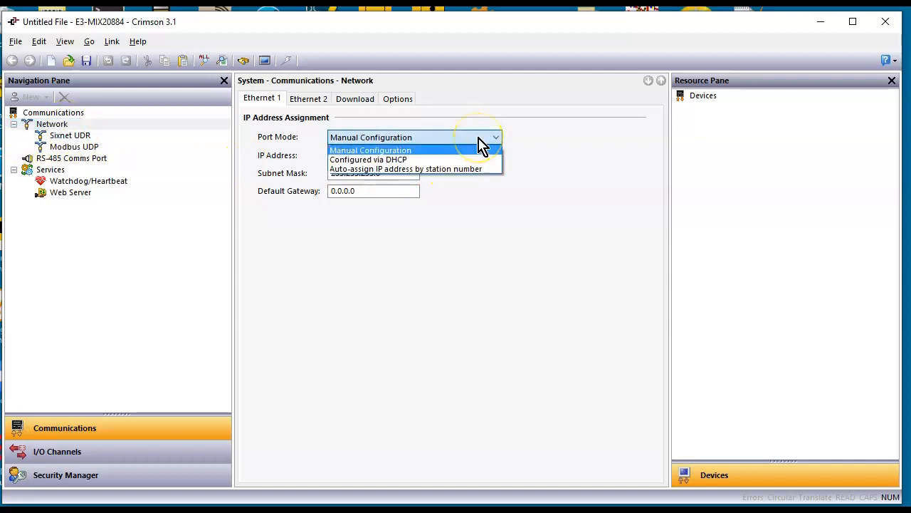
{"action": "left_click", "coordinate": [480, 146]}
{"action": "left_click", "coordinate": [389, 157]}
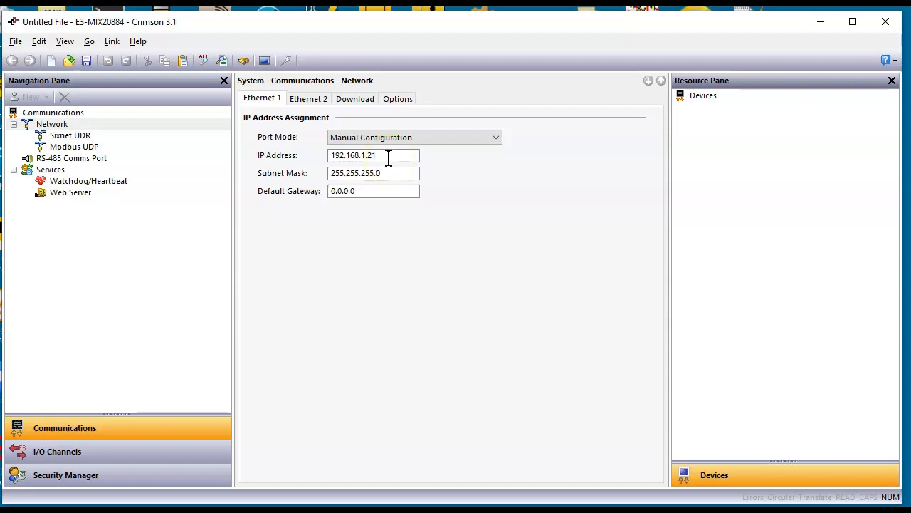
{"action": "left_click", "coordinate": [300, 104]}
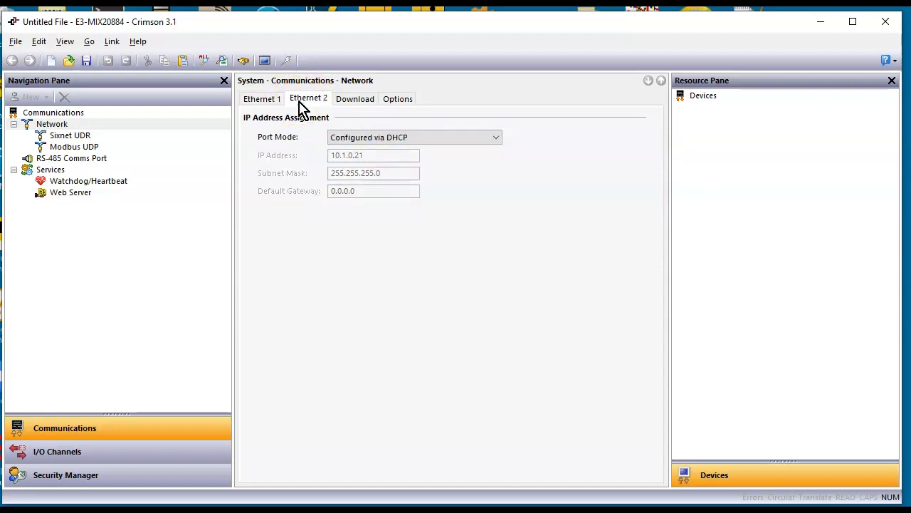
{"action": "left_click", "coordinate": [350, 103]}
{"action": "left_click", "coordinate": [360, 137]}
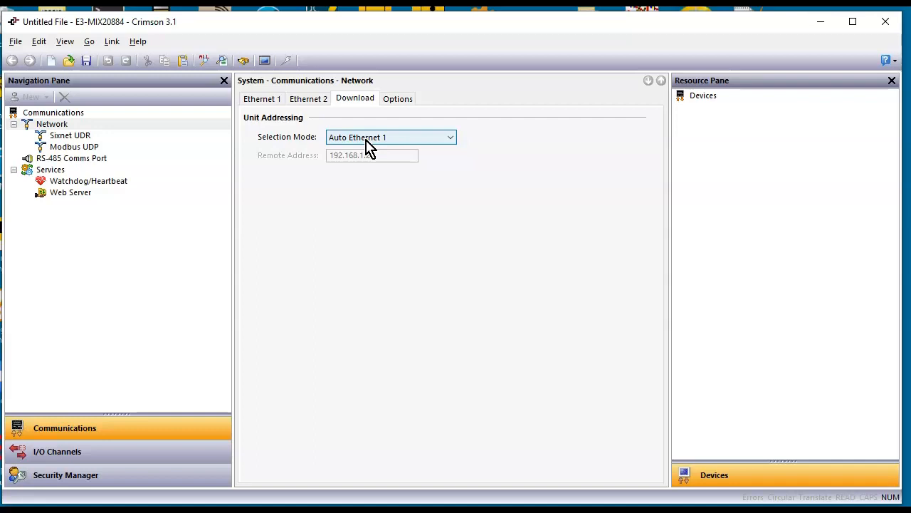
{"action": "left_click", "coordinate": [395, 105]}
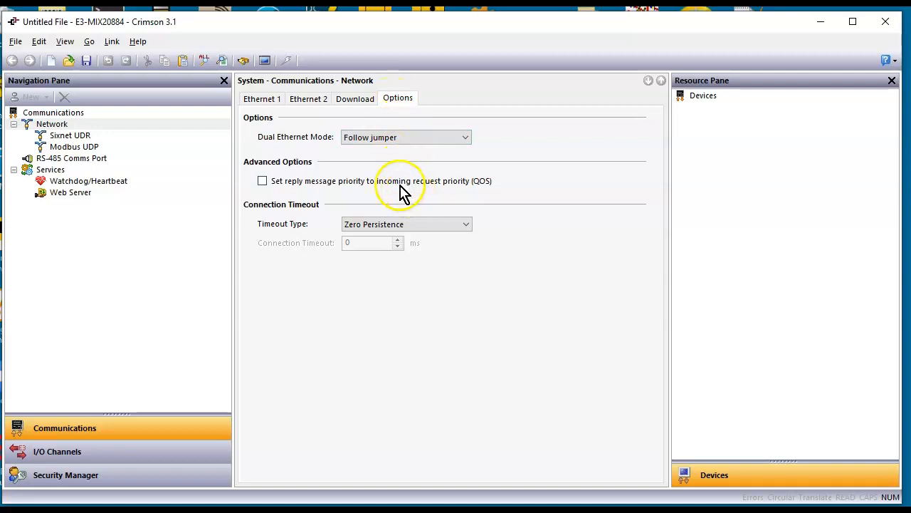
{"action": "left_click", "coordinate": [266, 105]}
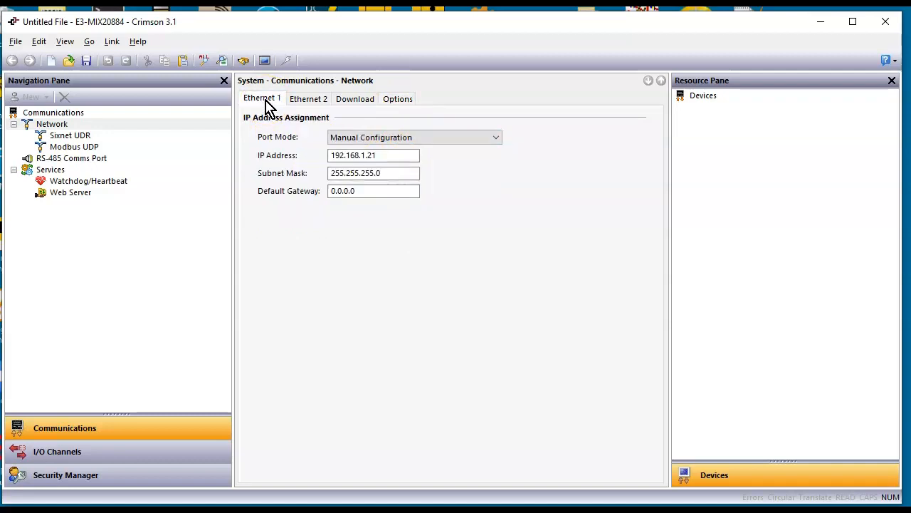
Examine the Sixnet UDR, Modbus UDP and RS-485 port settings and the Watchdog/Heartbeat and Web Server services.
{"action": "left_click", "coordinate": [99, 140]}
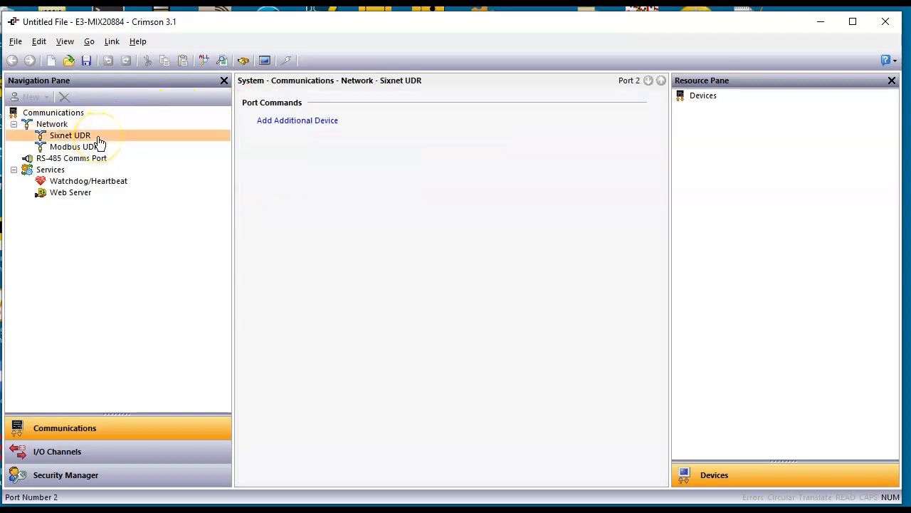
{"action": "left_click", "coordinate": [98, 151]}
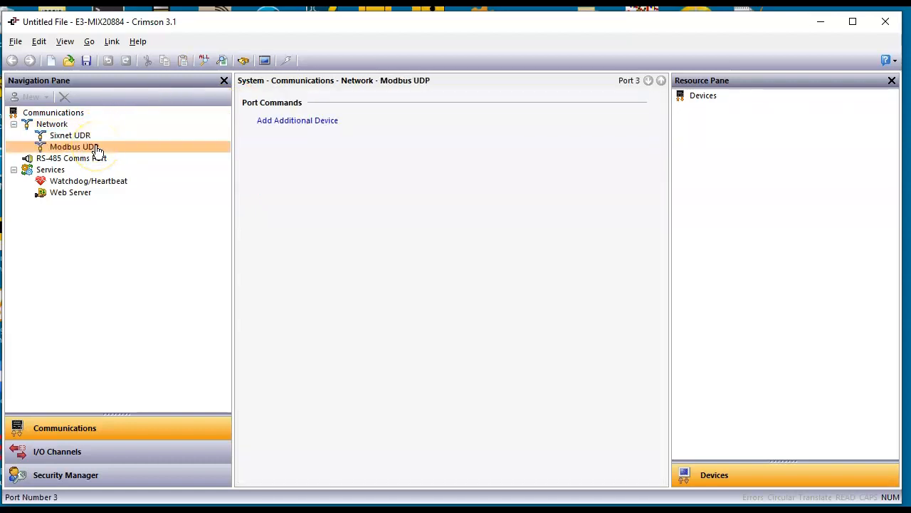
{"action": "left_click", "coordinate": [97, 162]}
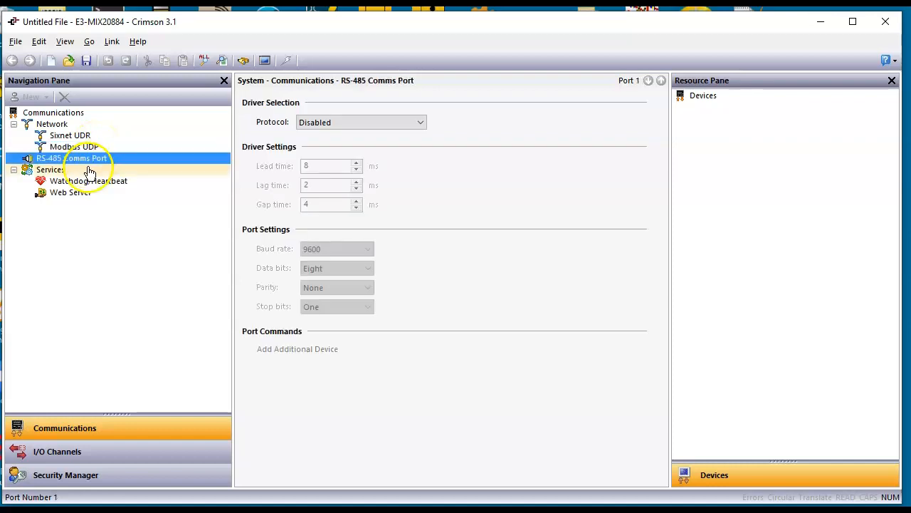
{"action": "left_click", "coordinate": [80, 183]}
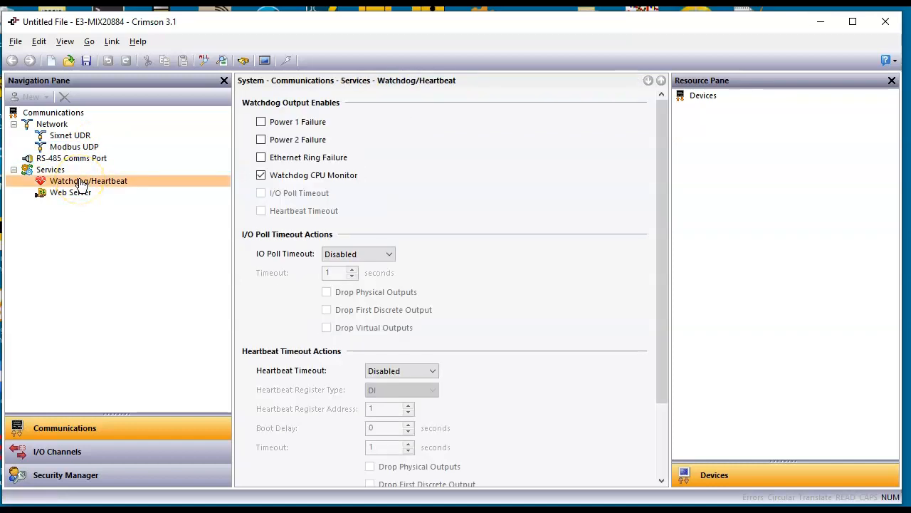
{"action": "left_click", "coordinate": [79, 196]}
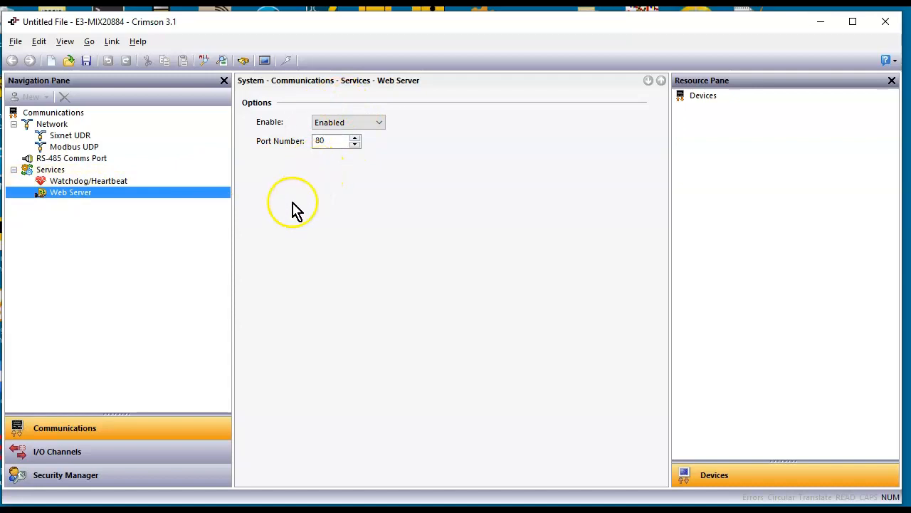
Review the discrete and analog input channel configuration and the system rights for access without login.
{"action": "left_click", "coordinate": [154, 456]}
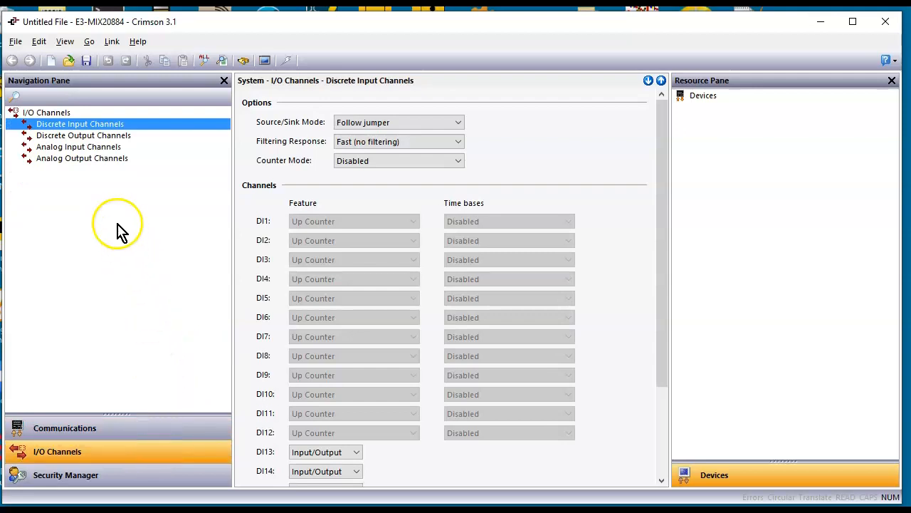
{"action": "left_click", "coordinate": [100, 155]}
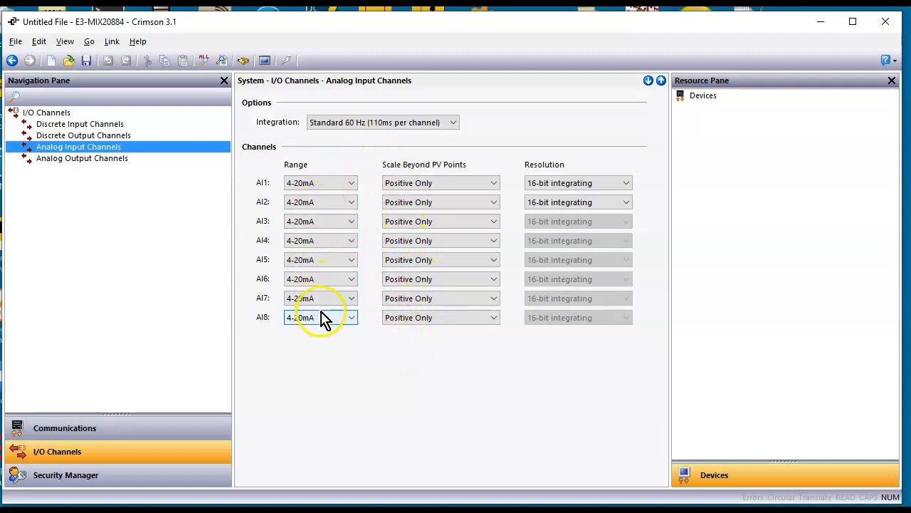
{"action": "left_click", "coordinate": [142, 483]}
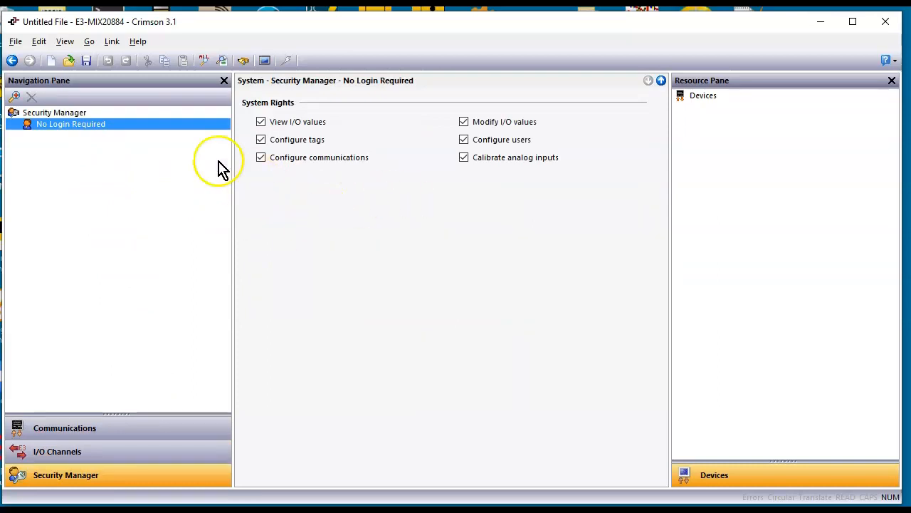
Set the database link's communications port to COM 5 after trying the TCP/IP and USB options.
{"action": "left_click", "coordinate": [112, 42]}
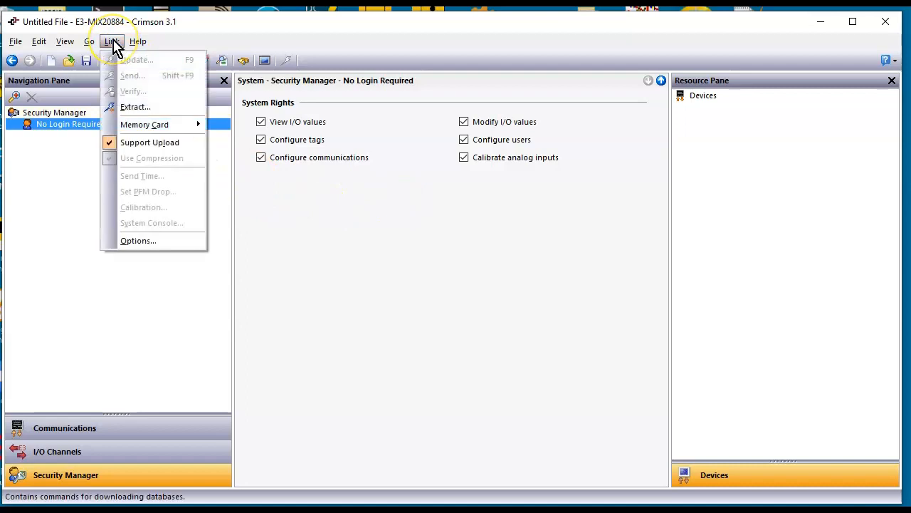
{"action": "left_click", "coordinate": [141, 243]}
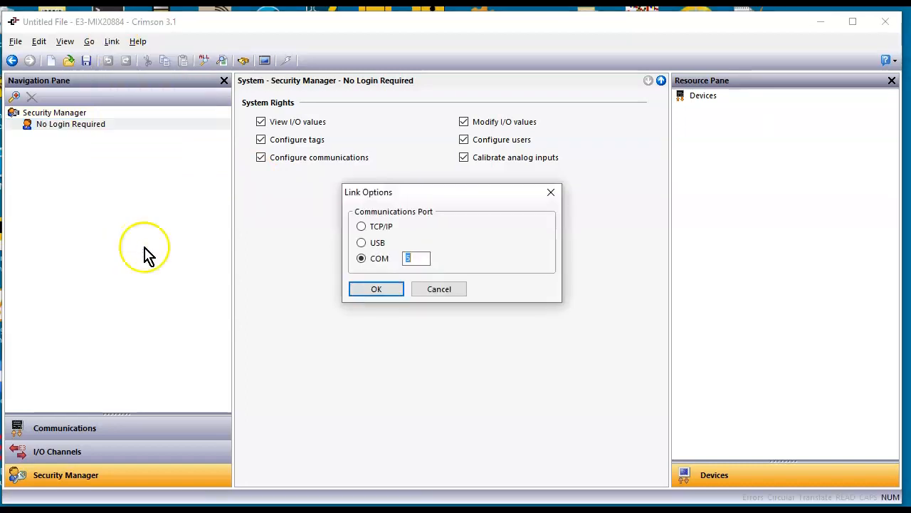
{"action": "left_click", "coordinate": [362, 227]}
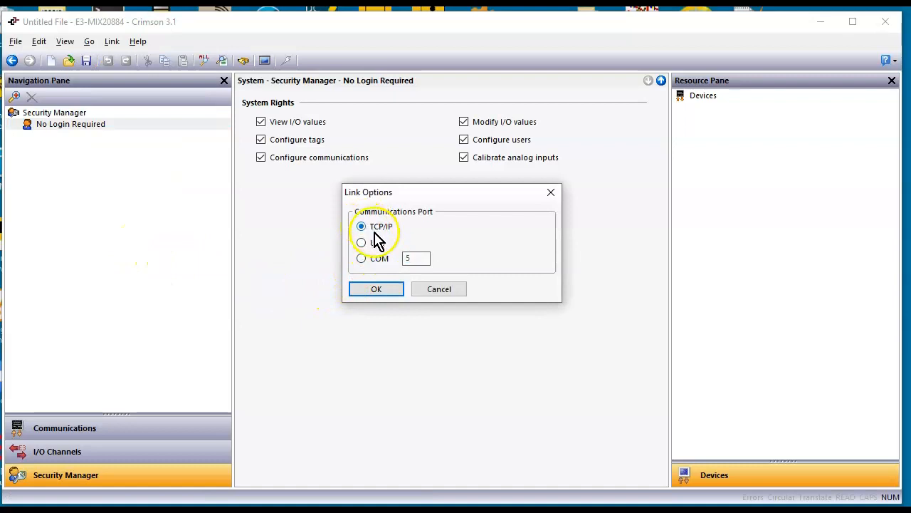
{"action": "left_click", "coordinate": [361, 243]}
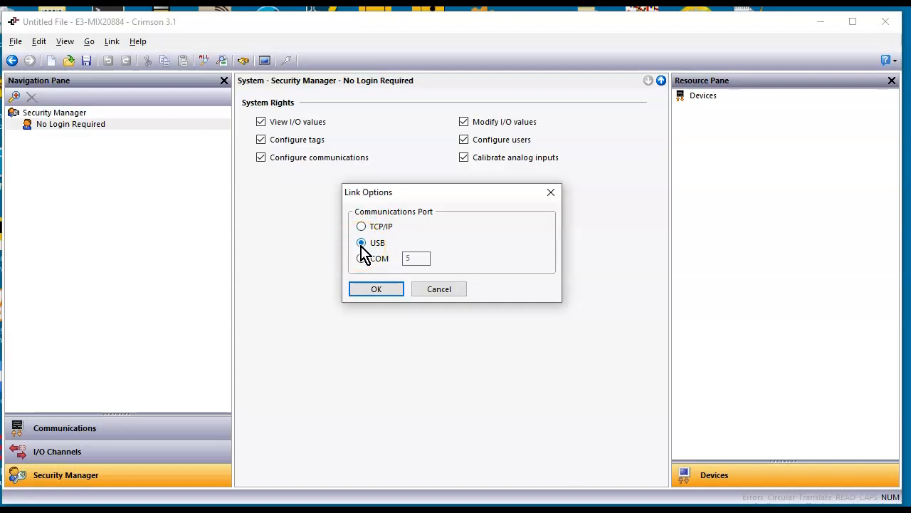
{"action": "left_click", "coordinate": [361, 259]}
{"action": "left_click", "coordinate": [381, 290]}
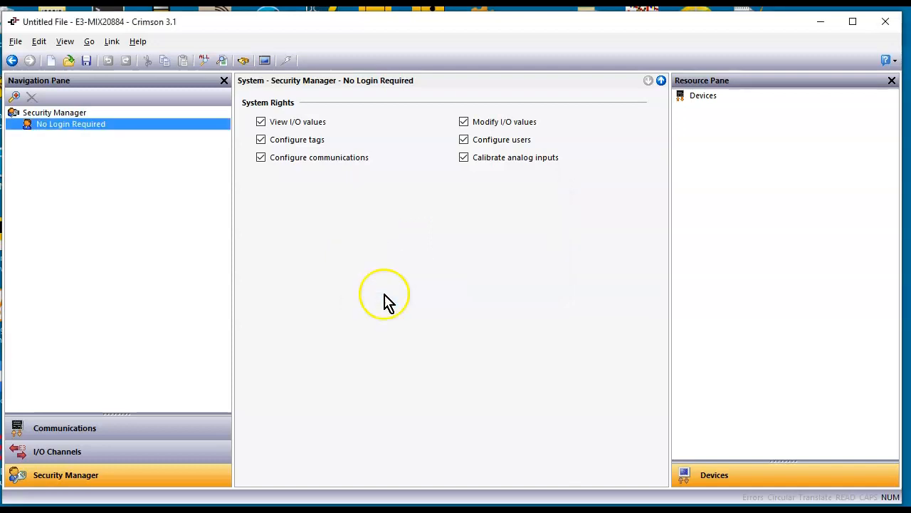
Open Windows Device Manager and check the COM & LPT ports for the module's USB serial device, with the network adapters collapsed.
{"action": "key", "text": "super+s"}
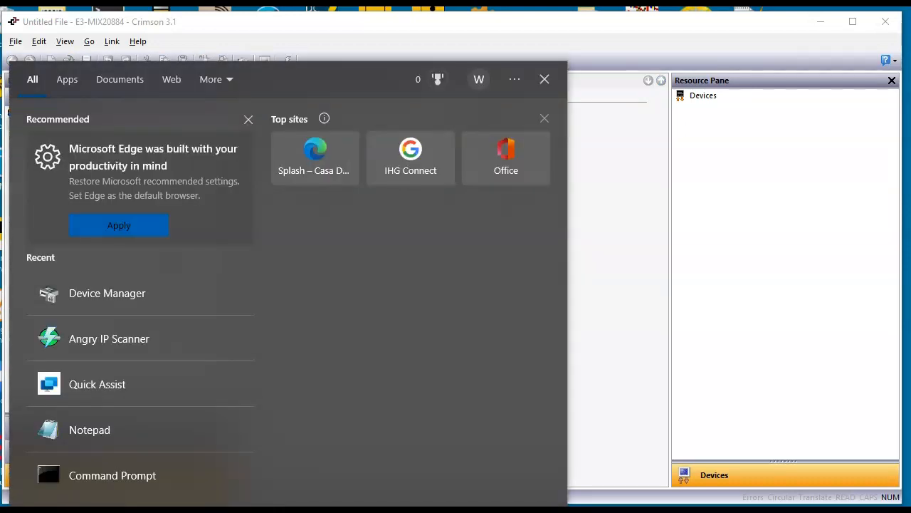
{"action": "left_click", "coordinate": [126, 305]}
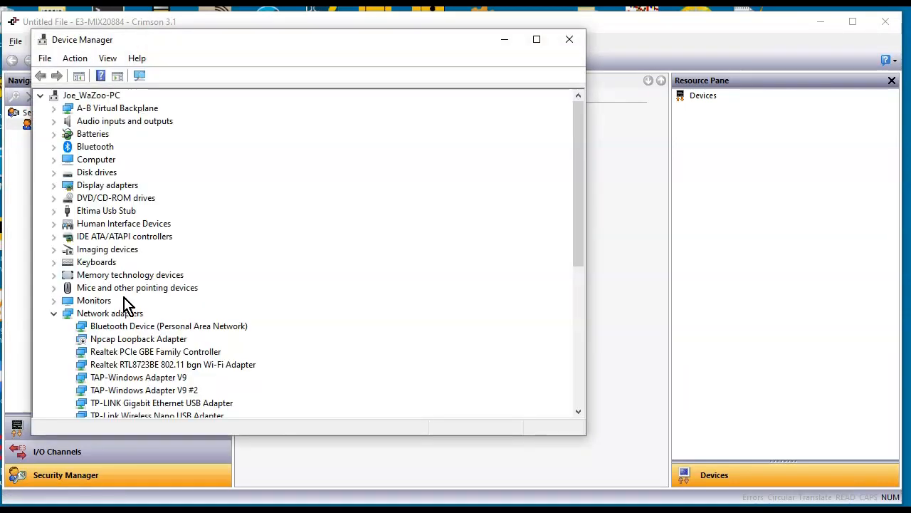
{"action": "left_click", "coordinate": [55, 315]}
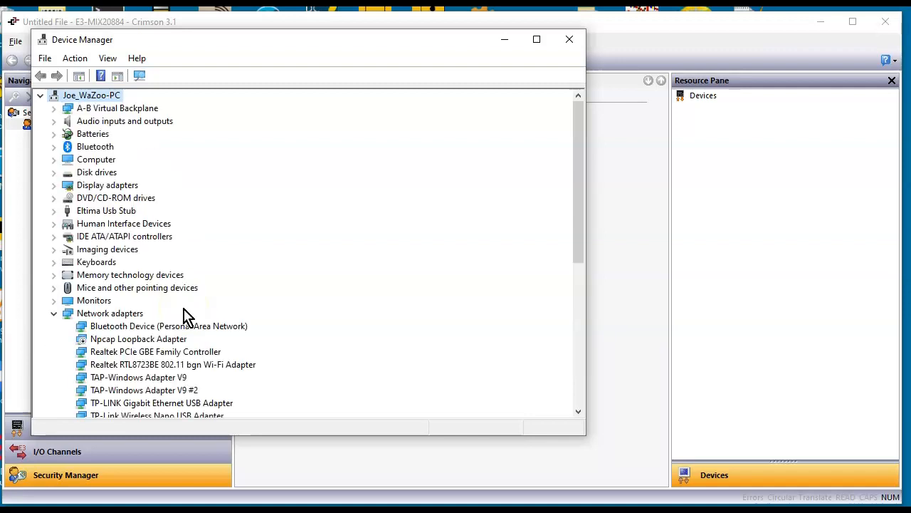
{"action": "left_click", "coordinate": [54, 314]}
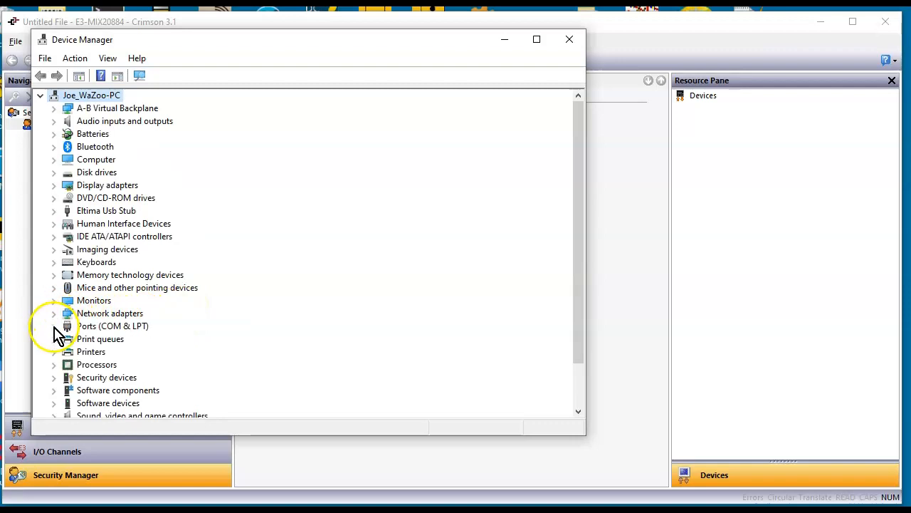
{"action": "left_click", "coordinate": [54, 327]}
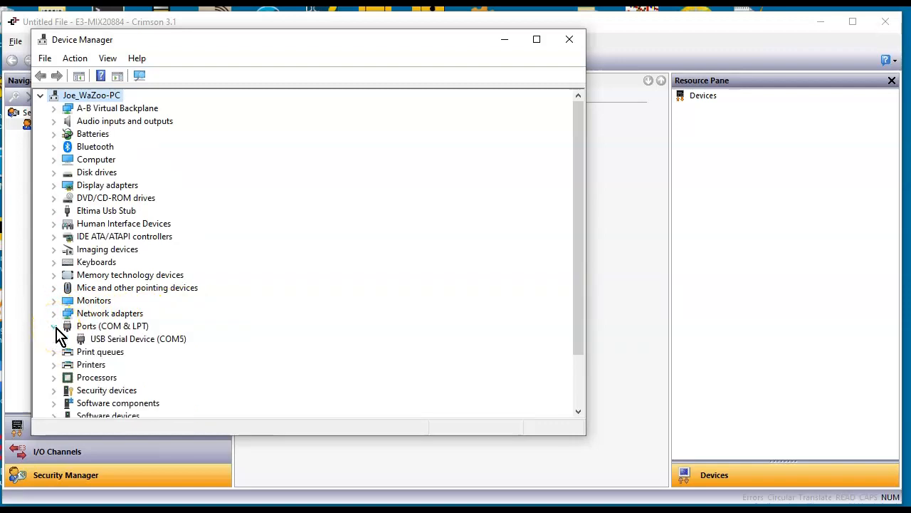
{"action": "left_click", "coordinate": [161, 339]}
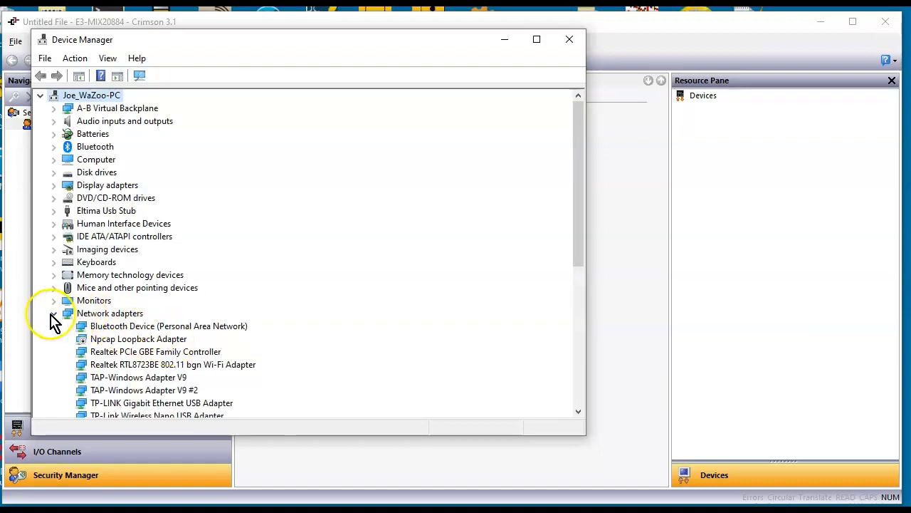
{"action": "left_click", "coordinate": [54, 314]}
{"action": "left_click", "coordinate": [54, 313]}
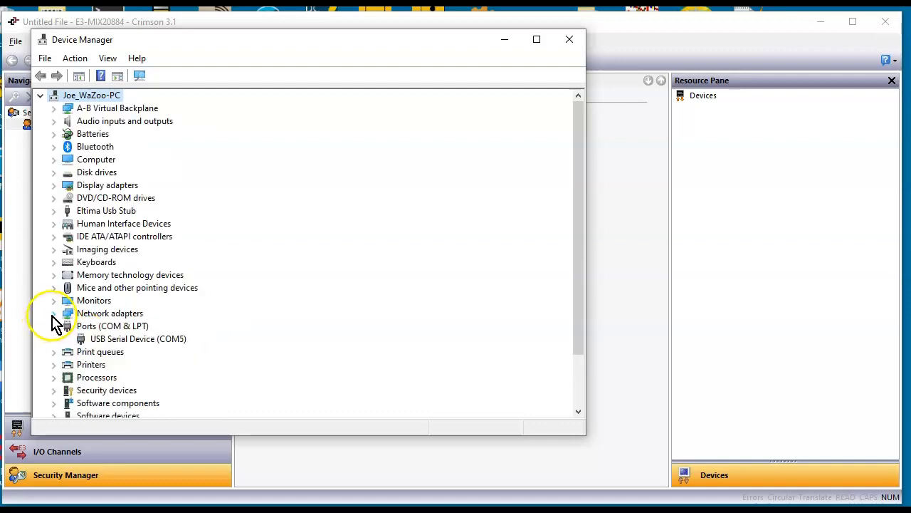
Check the USB serial device's port in Device Manager against Crimson's link options, keeping COM 5 as the communications port.
{"action": "left_click", "coordinate": [116, 340]}
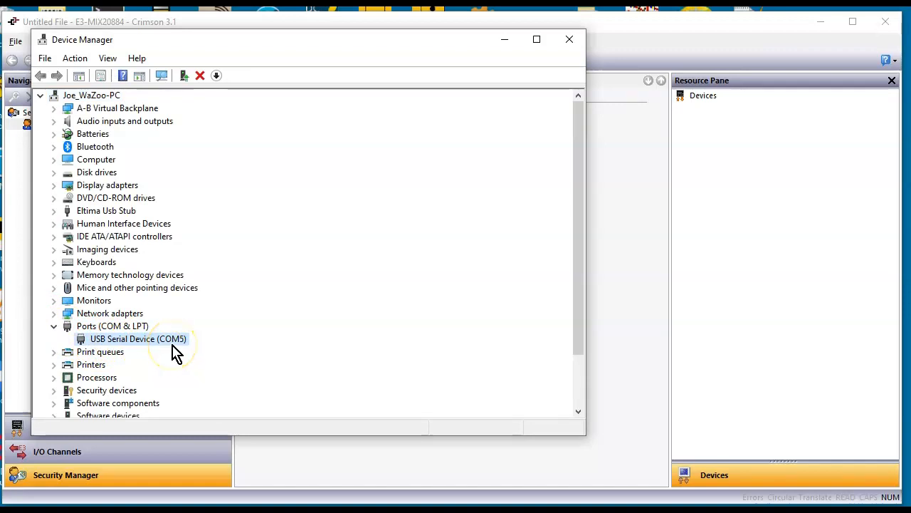
{"action": "left_click", "coordinate": [620, 382]}
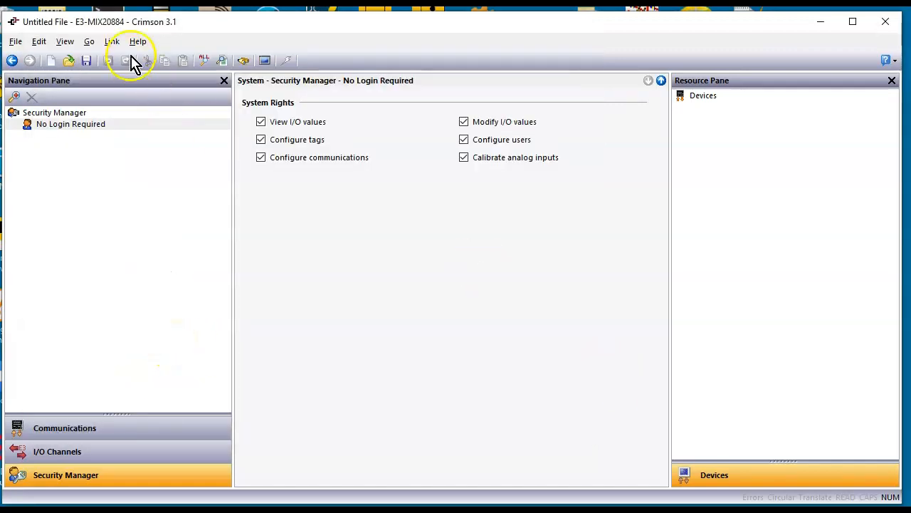
{"action": "left_click", "coordinate": [113, 43]}
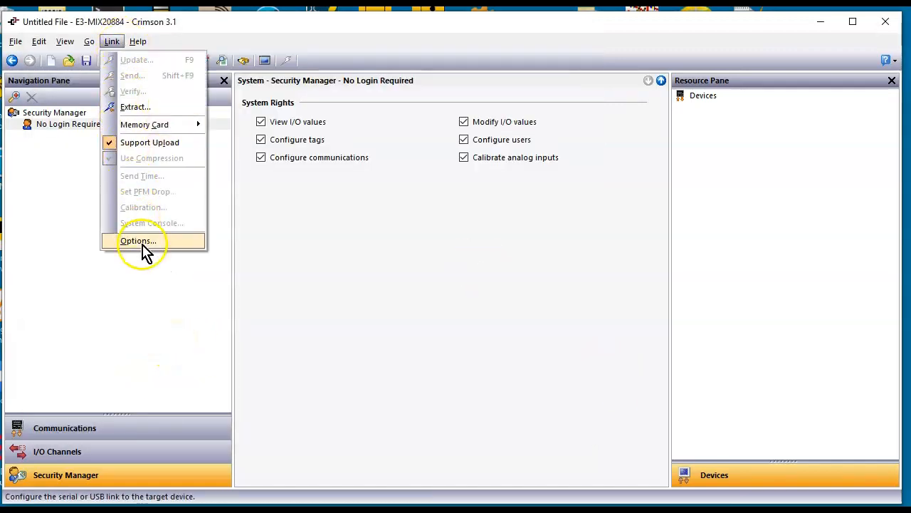
{"action": "left_click", "coordinate": [141, 242]}
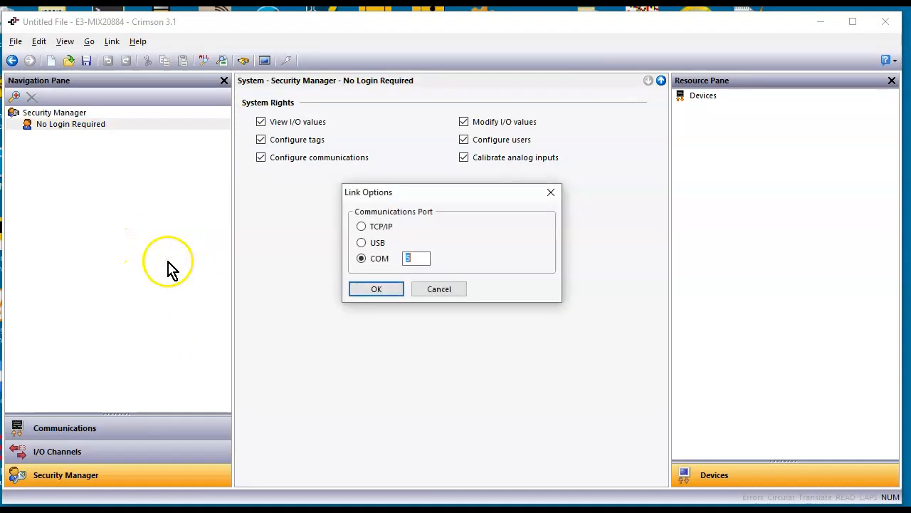
{"action": "left_click", "coordinate": [377, 290]}
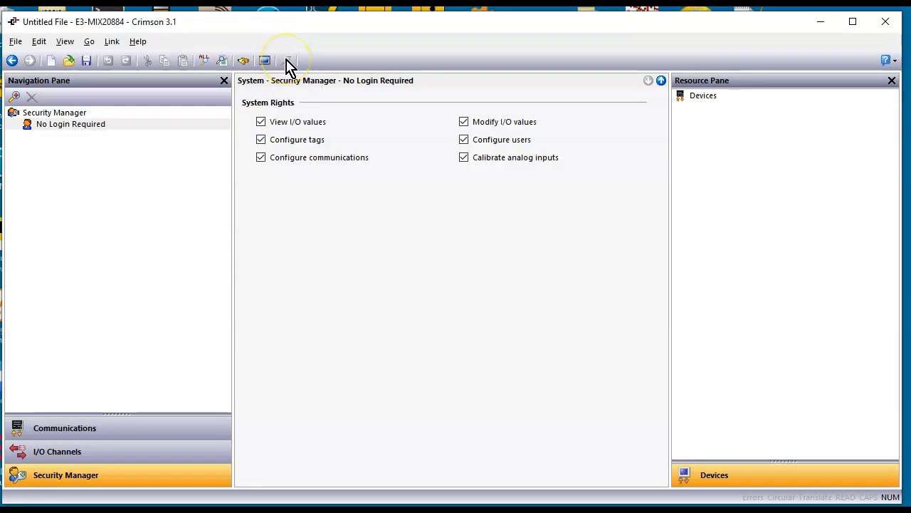
Save the database as E3_MIX20884_1_221012.cd31 in the E3_IO folder, overwriting the existing file.
{"action": "left_click", "coordinate": [114, 41]}
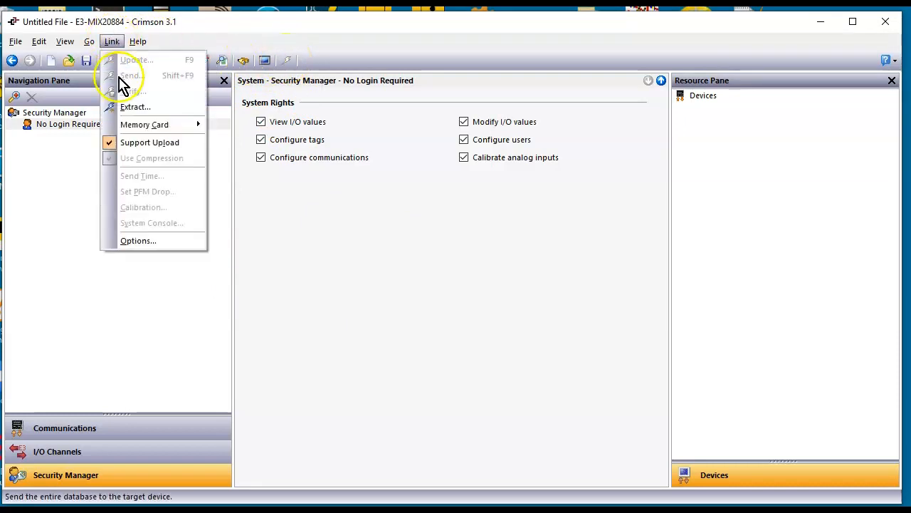
{"action": "left_click", "coordinate": [307, 251]}
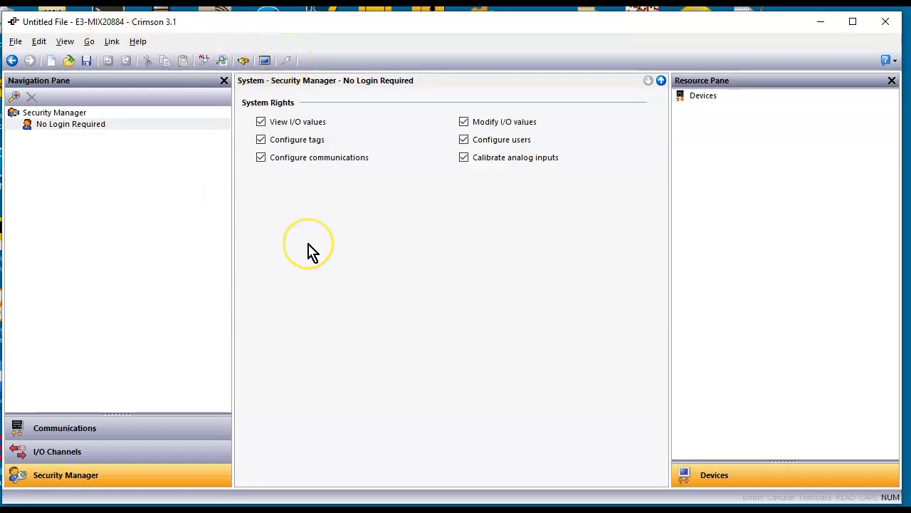
{"action": "left_click", "coordinate": [86, 64]}
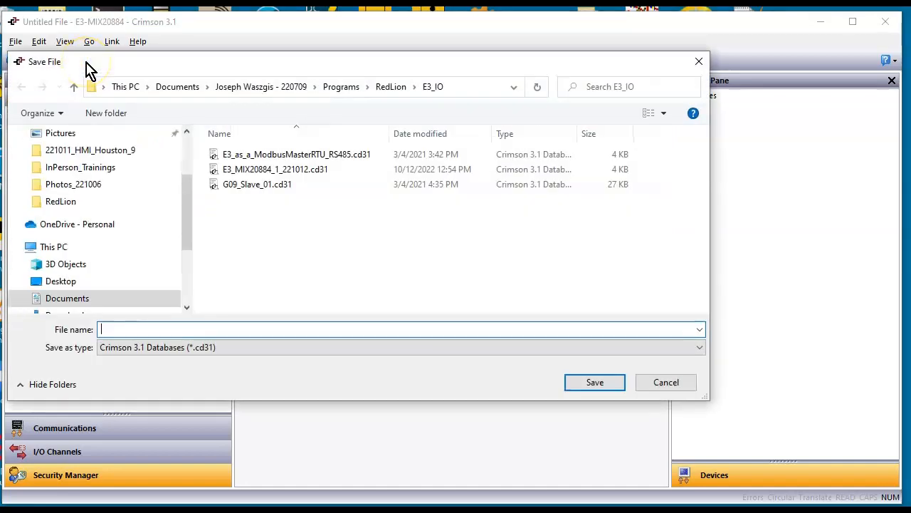
{"action": "left_click", "coordinate": [295, 170]}
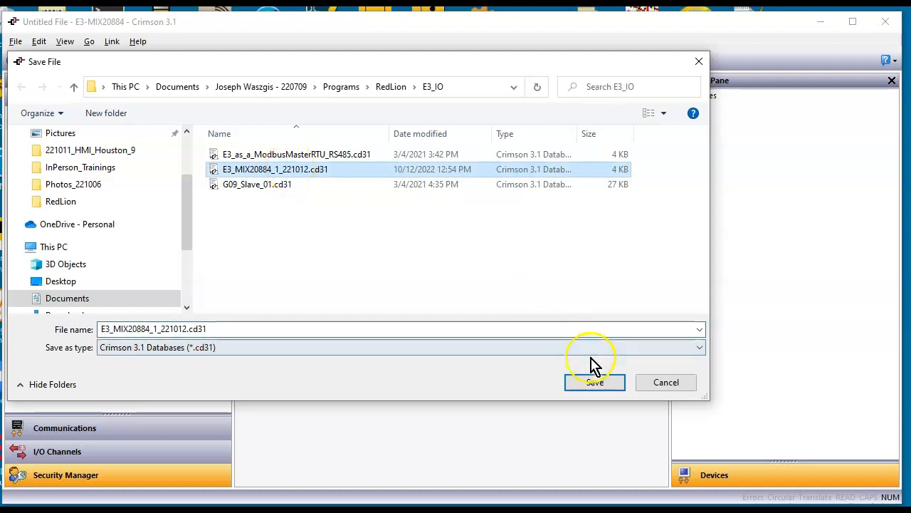
{"action": "left_click", "coordinate": [595, 383]}
{"action": "left_click", "coordinate": [382, 267]}
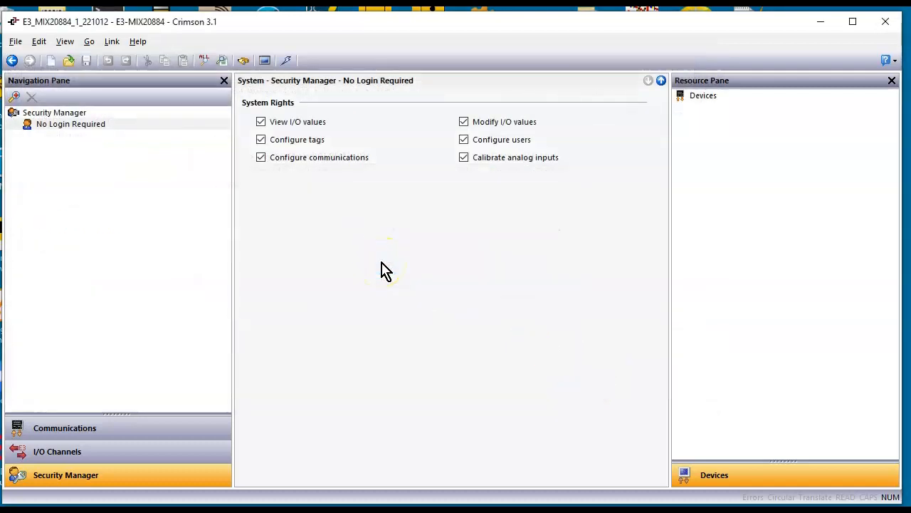
Download the database to the module, first trying an update, then sending it in full and continuing despite the serial number mismatch.
{"action": "left_click", "coordinate": [287, 61]}
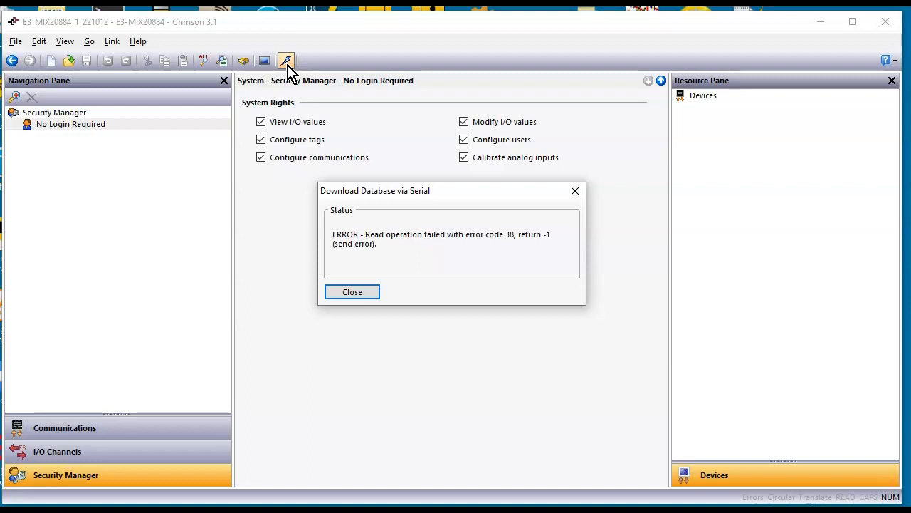
{"action": "left_click", "coordinate": [356, 293]}
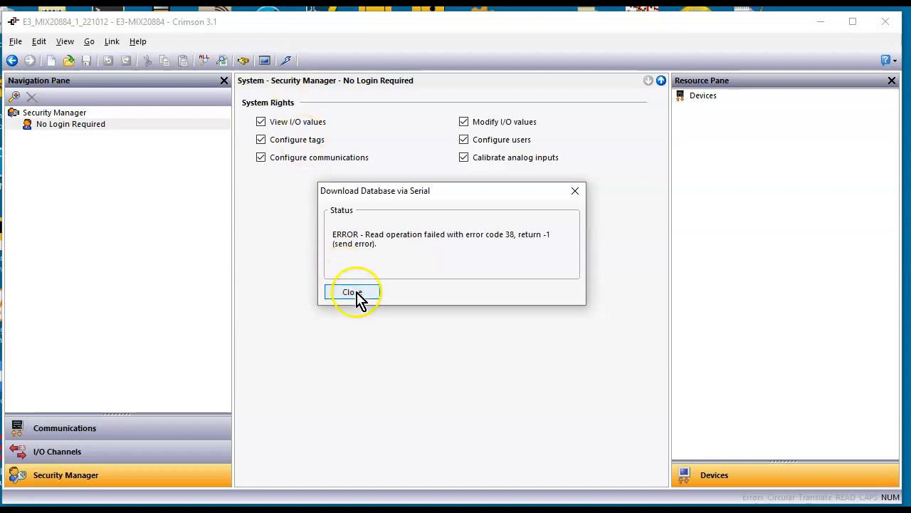
{"action": "left_click", "coordinate": [112, 42]}
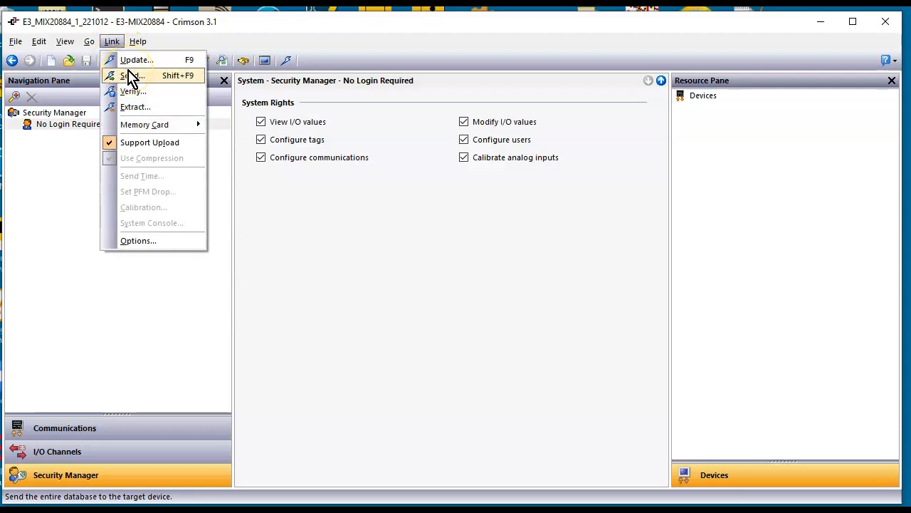
{"action": "left_click", "coordinate": [131, 76]}
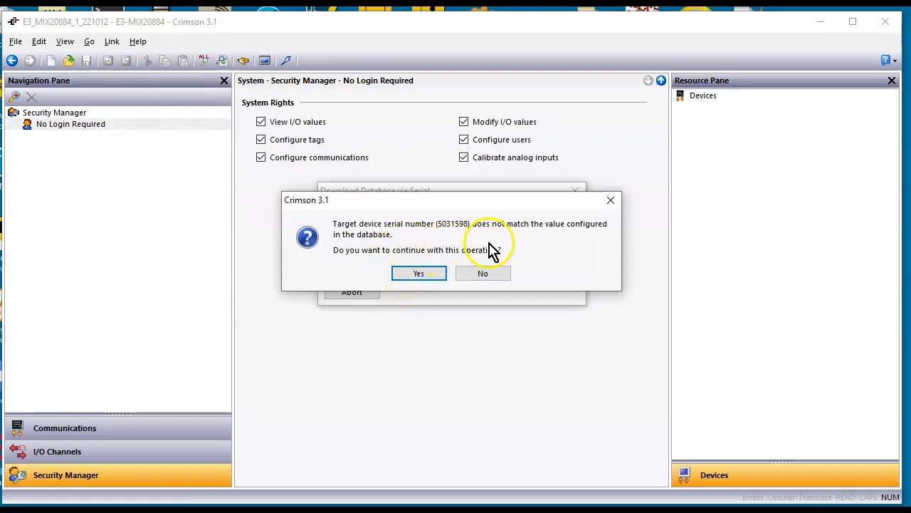
{"action": "left_click", "coordinate": [421, 277]}
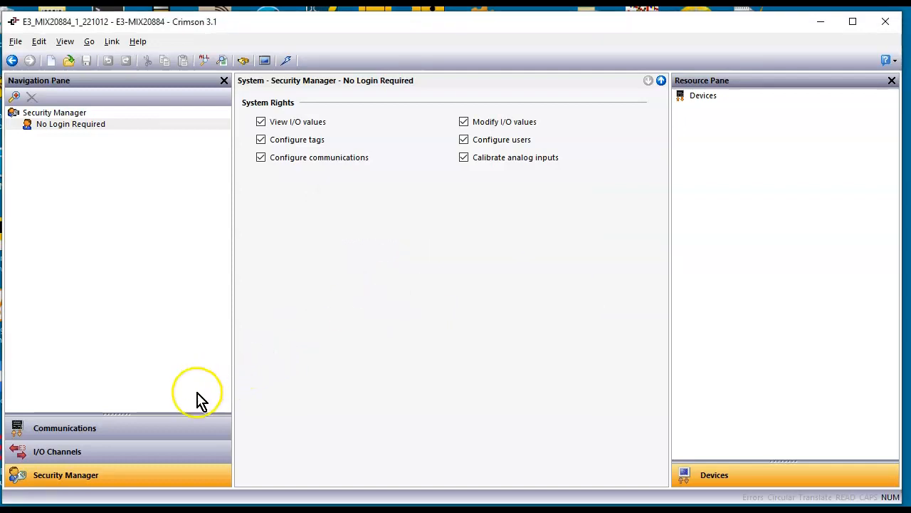
Look up the module's Ethernet 1 IP address in the database's network communication settings.
{"action": "left_click", "coordinate": [142, 451]}
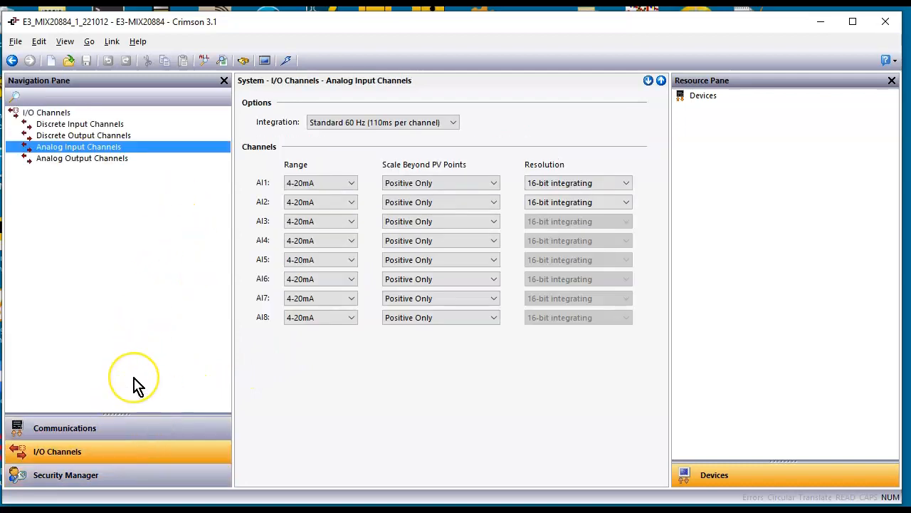
{"action": "left_click", "coordinate": [126, 430]}
{"action": "left_click", "coordinate": [57, 122]}
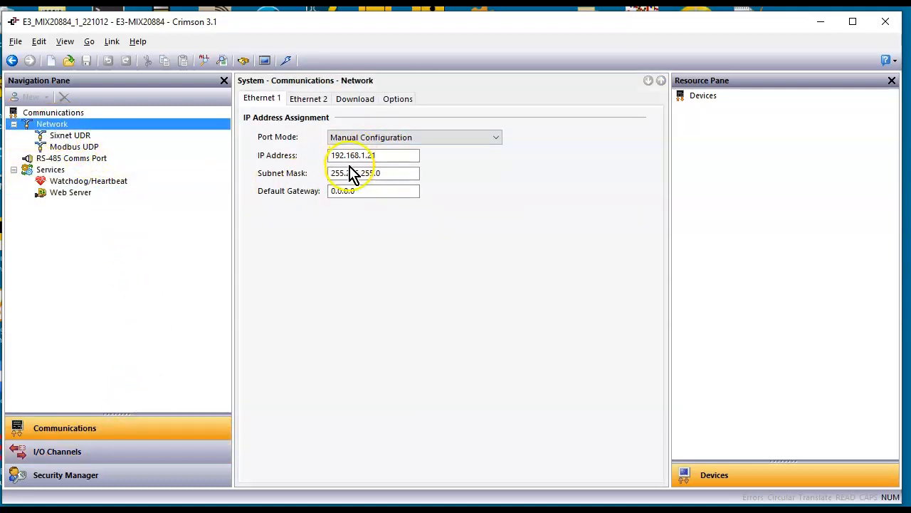
Switch to the Chrome browser and open the module's web server at 192.168.1.21 in a new tab.
{"action": "left_click", "coordinate": [285, 511]}
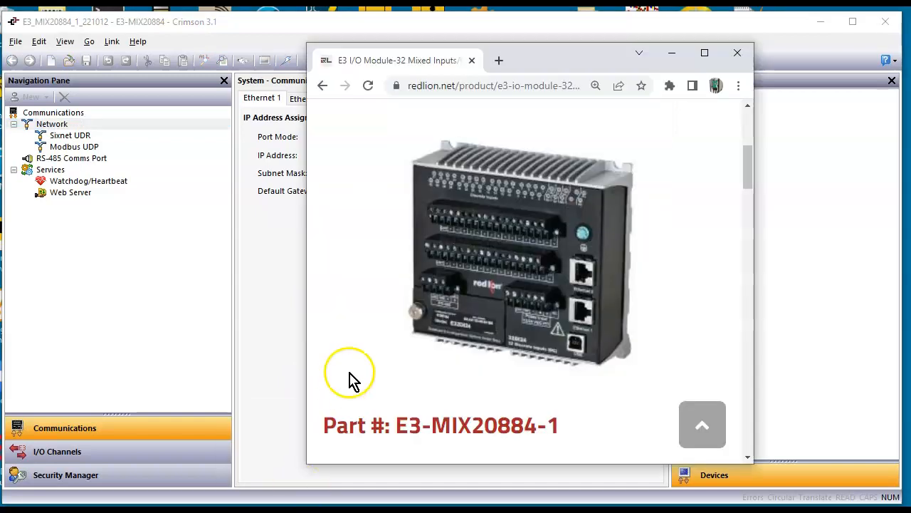
{"action": "left_click", "coordinate": [498, 61]}
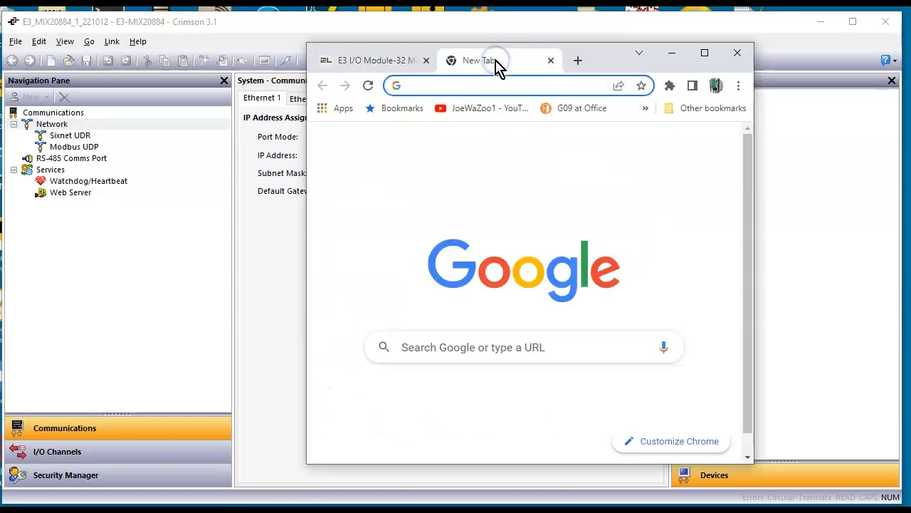
{"action": "type", "text": "19"}
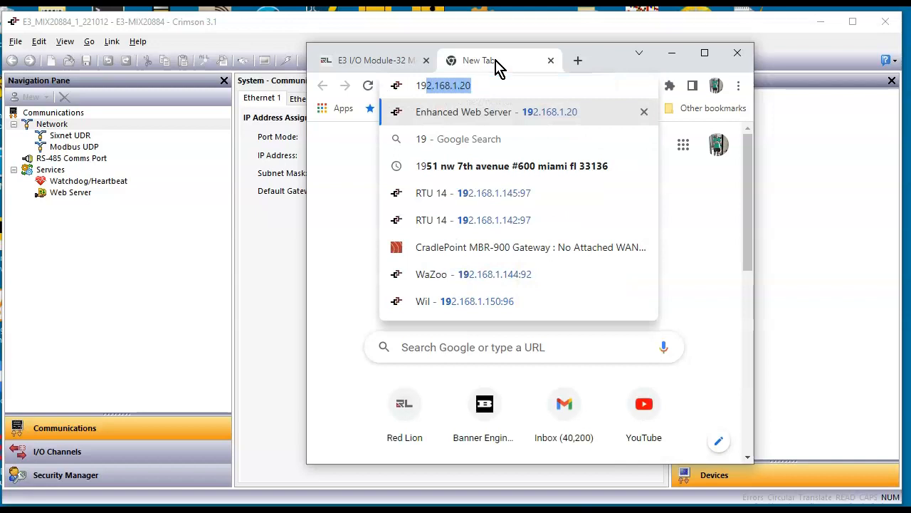
{"action": "type", "text": "2.168.1.21"}
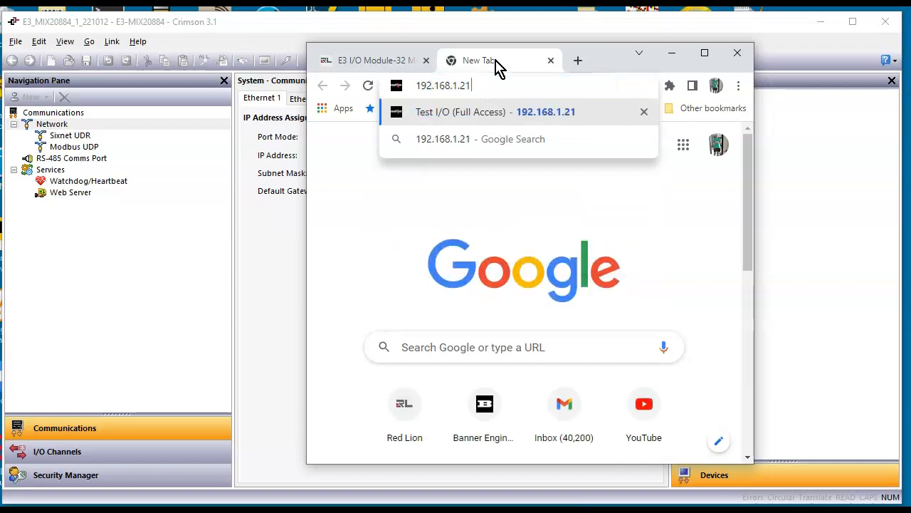
{"action": "key", "text": "Return"}
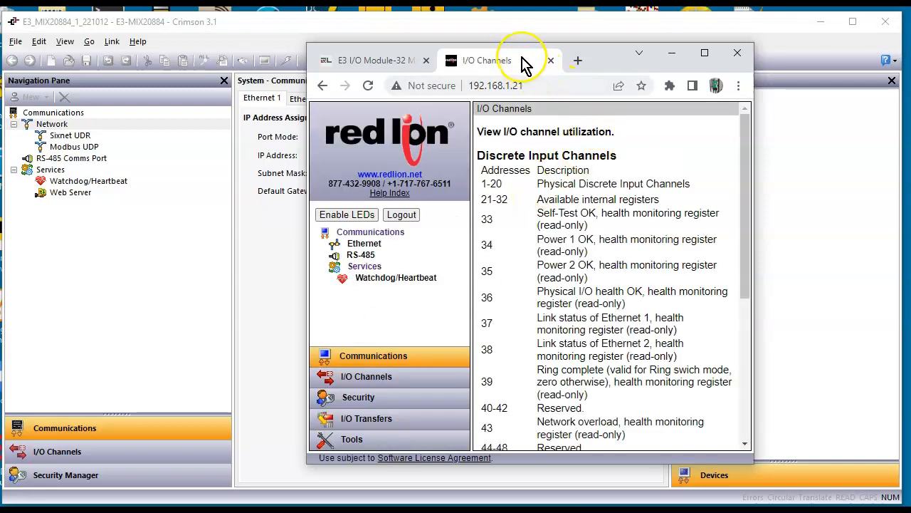
{"action": "key", "text": "ctrl+minus"}
{"action": "key", "text": "ctrl+minus"}
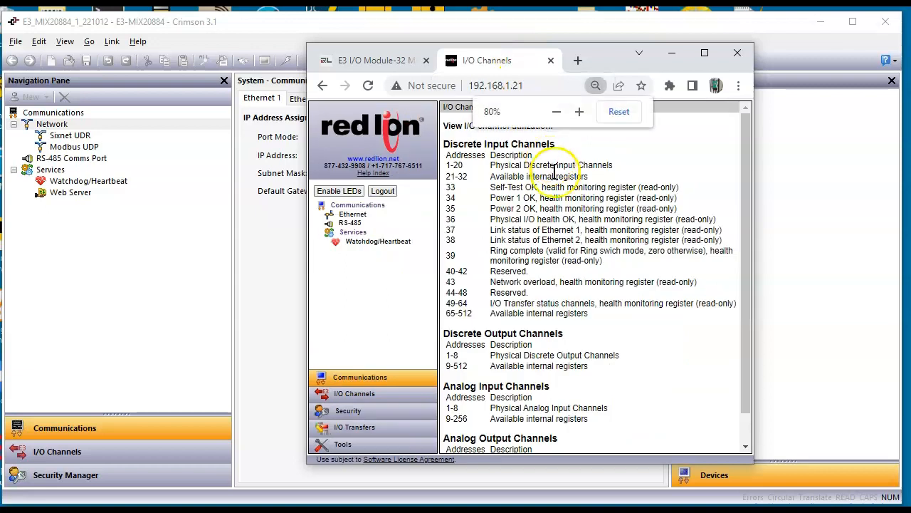
{"action": "key", "text": "ctrl+minus"}
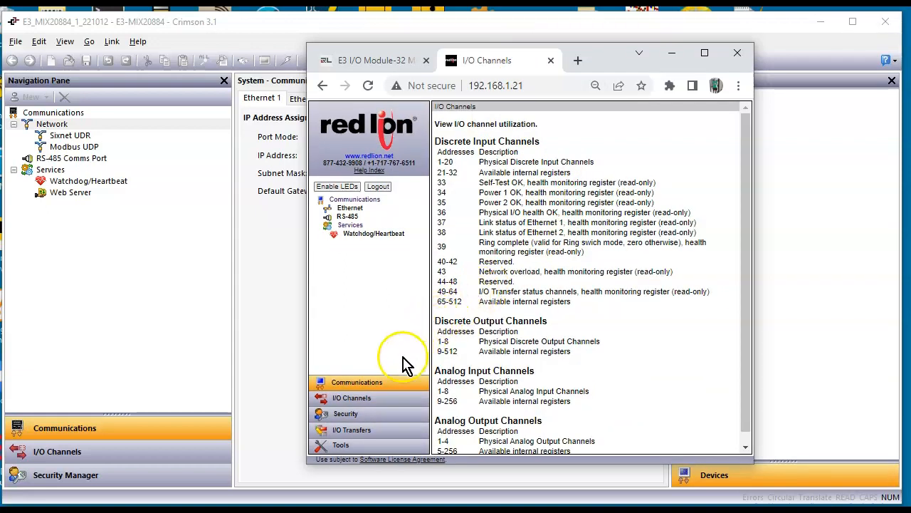
Look through the web server's I/O Channels, Security, I/O Transfers and Tools sections.
{"action": "left_click", "coordinate": [369, 399]}
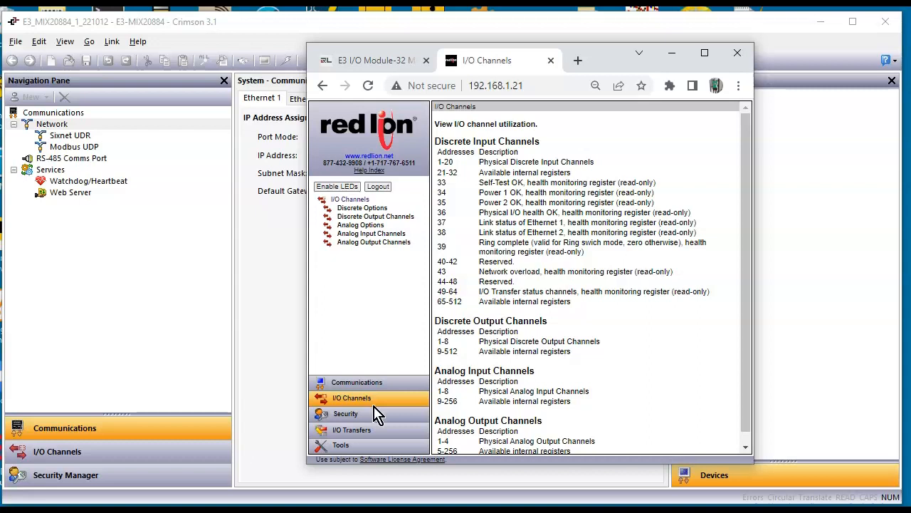
{"action": "left_click", "coordinate": [375, 421]}
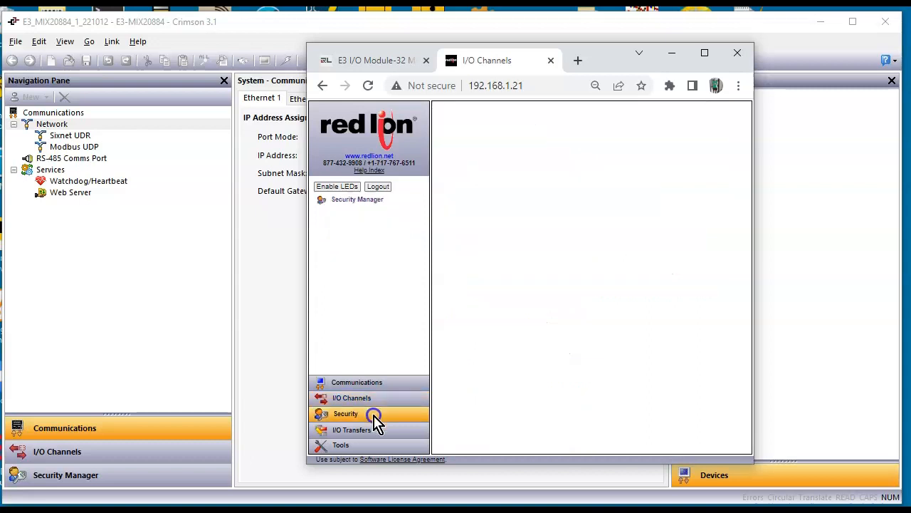
{"action": "left_click", "coordinate": [378, 436]}
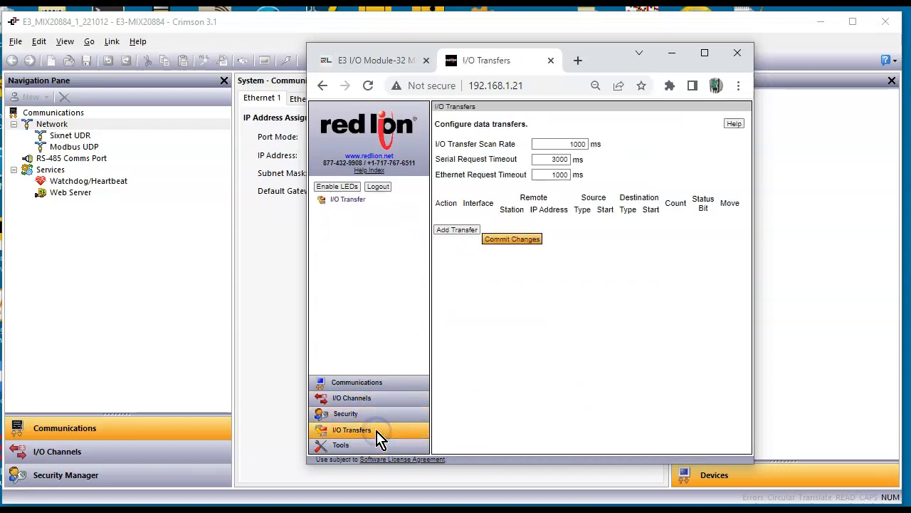
{"action": "left_click", "coordinate": [372, 444]}
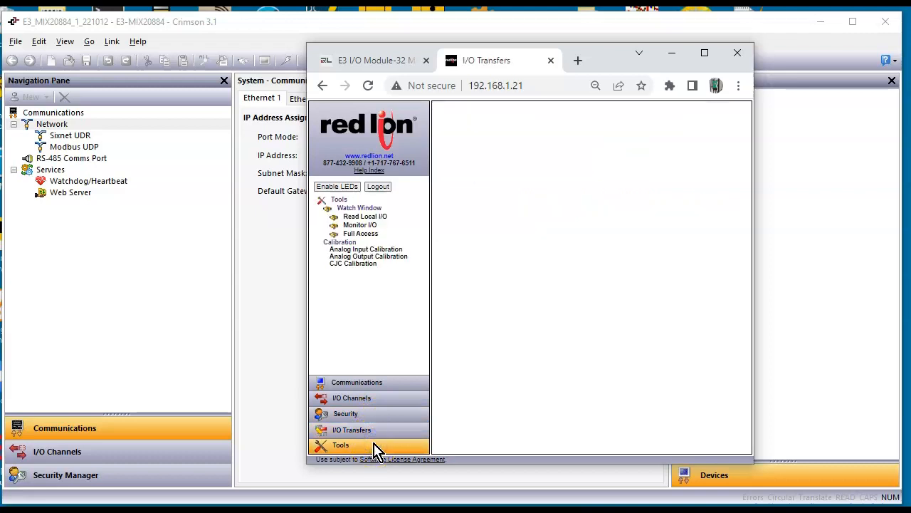
View the local I/O readings, then monitor the analog inputs with the display mode set to Raw.
{"action": "left_click", "coordinate": [369, 217]}
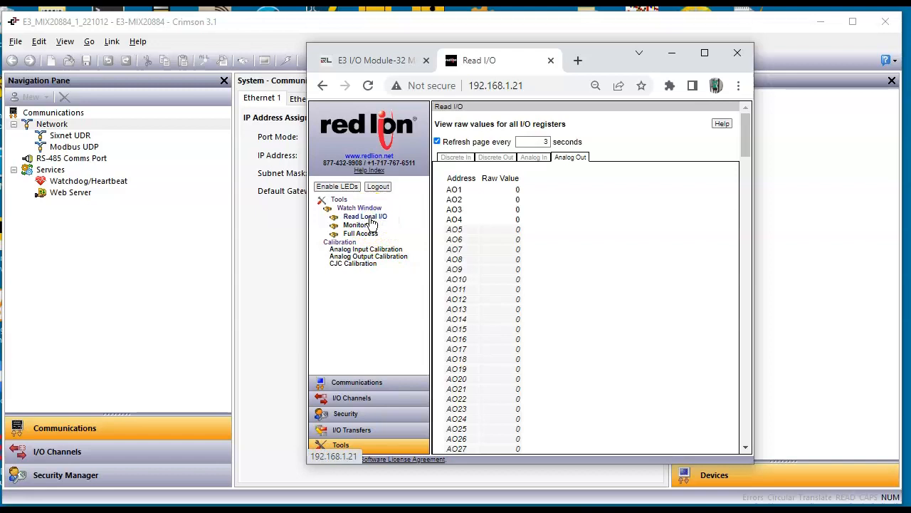
{"action": "left_click", "coordinate": [361, 226]}
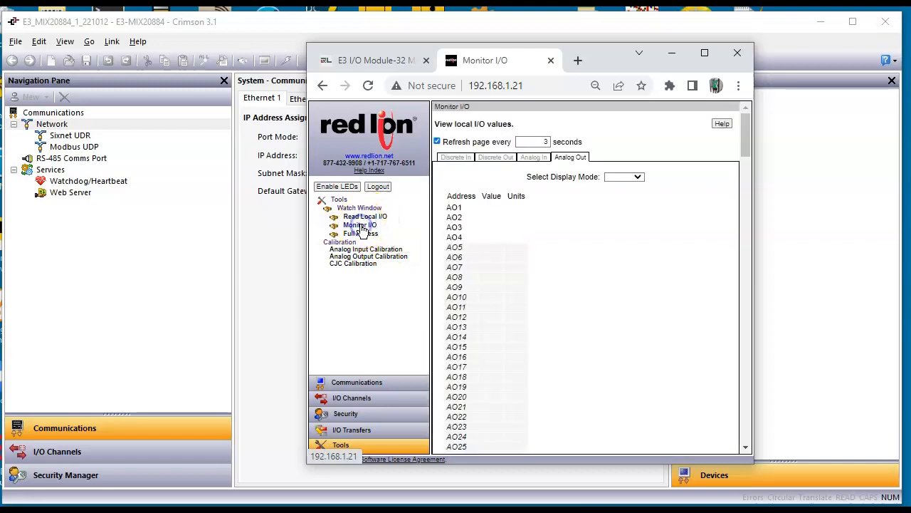
{"action": "left_click", "coordinate": [532, 158]}
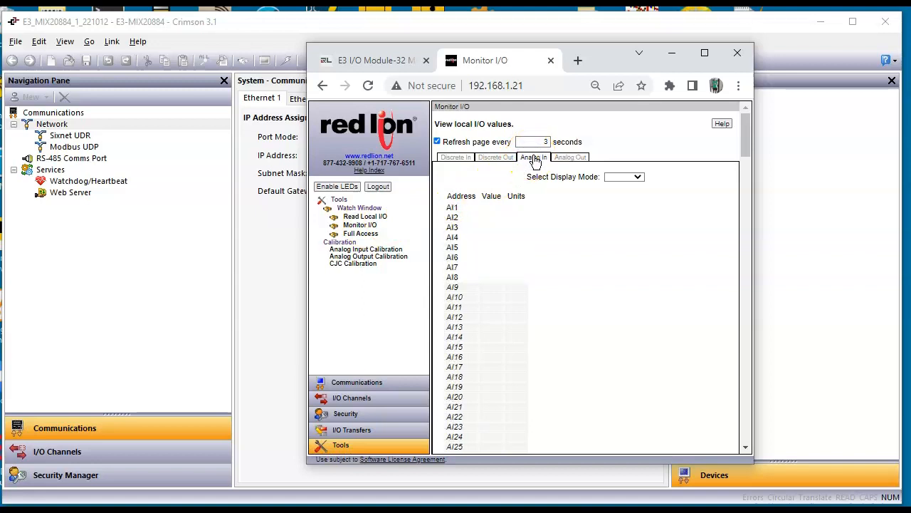
{"action": "left_click", "coordinate": [637, 177]}
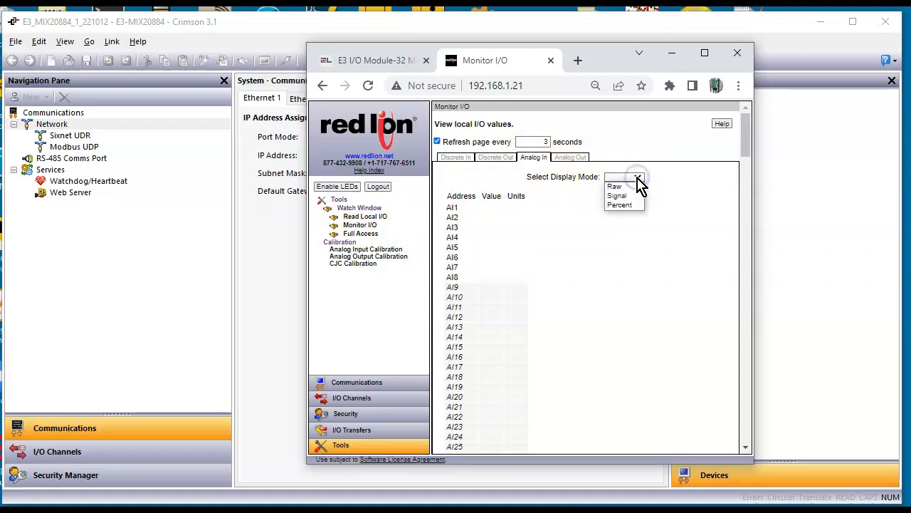
{"action": "left_click", "coordinate": [631, 187]}
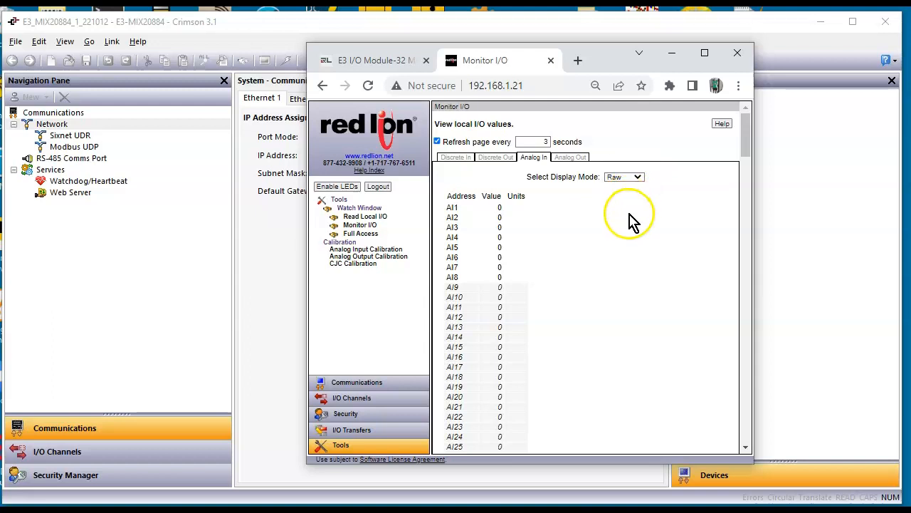
Set the I/O monitoring page's refresh interval to 13 seconds.
{"action": "left_click_drag", "start_coordinate": [543, 142], "coordinate": [593, 155]}
{"action": "key", "text": "BackSpace"}
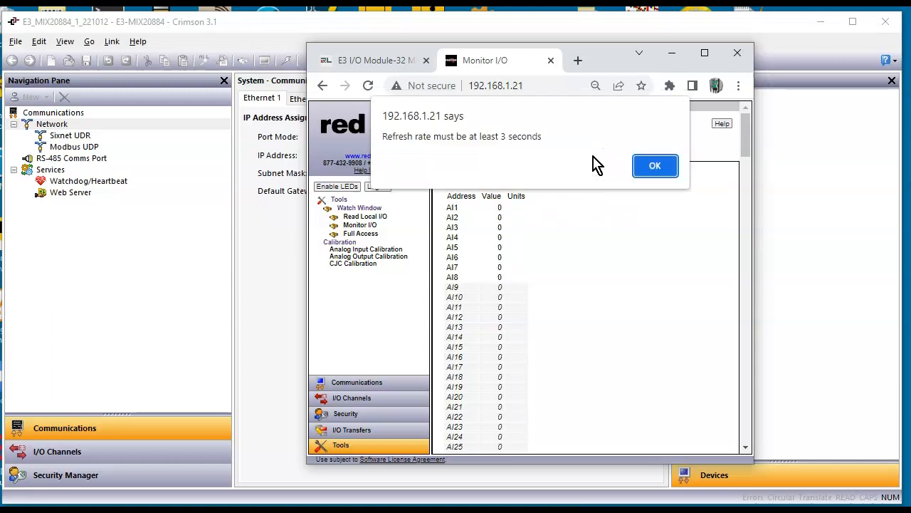
{"action": "key", "text": "Return"}
{"action": "type", "text": "13"}
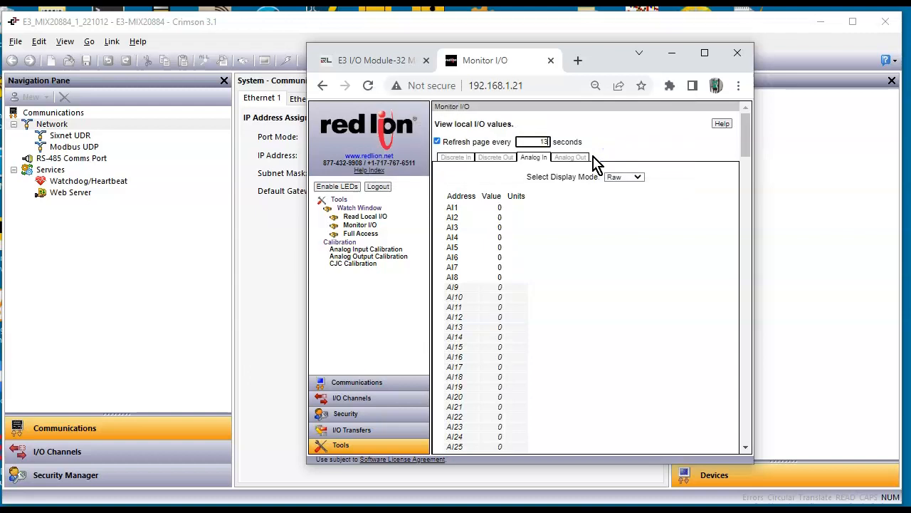
Set the I/O monitoring page's refresh interval to 3 seconds and watch the raw AI1 reading.
{"action": "key", "text": "BackSpace"}
{"action": "type", "text": "3"}
{"action": "left_click", "coordinate": [643, 157]}
{"action": "left_click", "coordinate": [615, 237]}
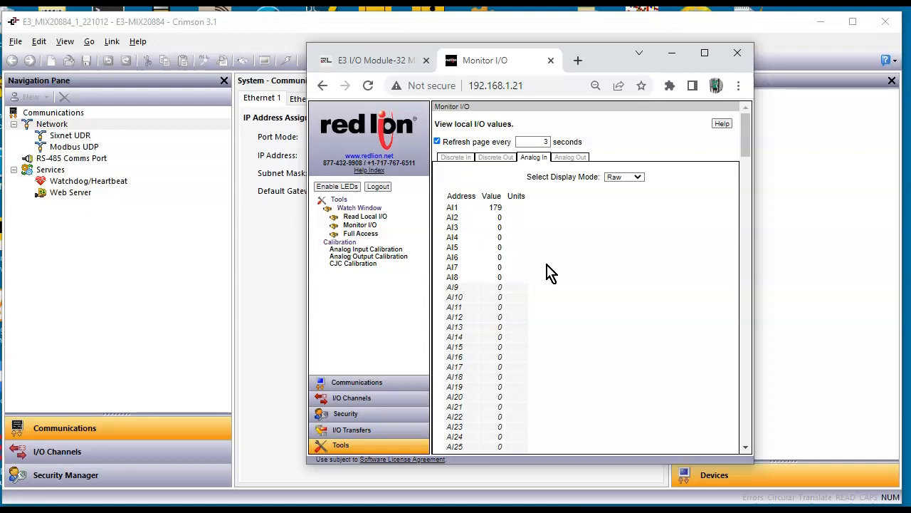
{"action": "left_click", "coordinate": [514, 224]}
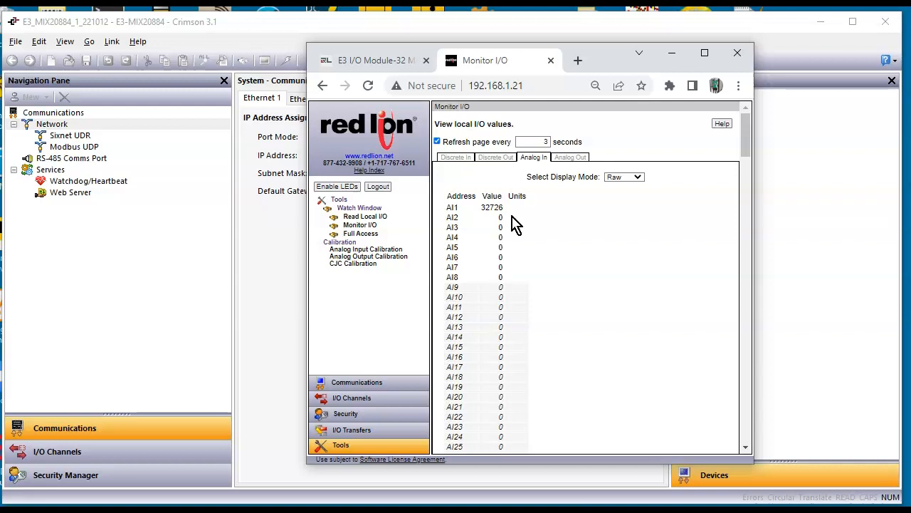
{"action": "left_click", "coordinate": [518, 221]}
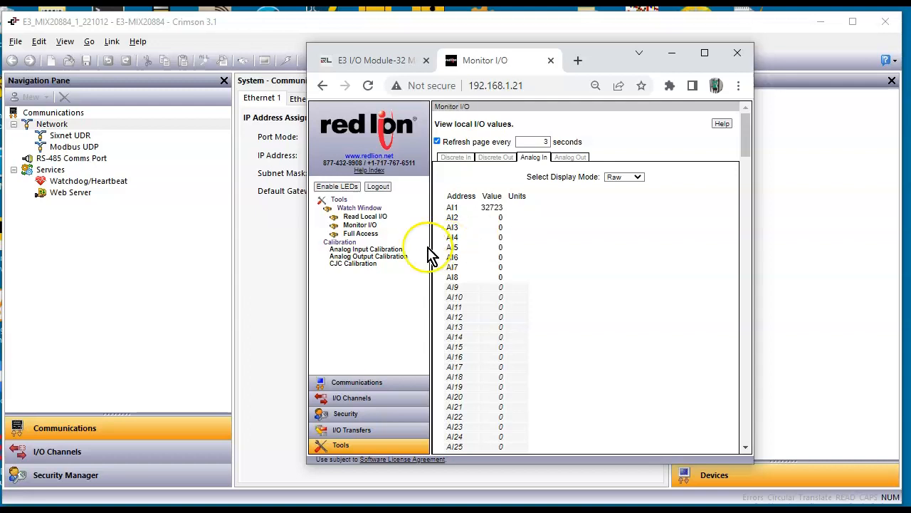
Switch to Crimson 3.1 and set analog input AI1's Scale Beyond PV Points to Negative below 4mA, checking its resolution options.
{"action": "left_click", "coordinate": [261, 280]}
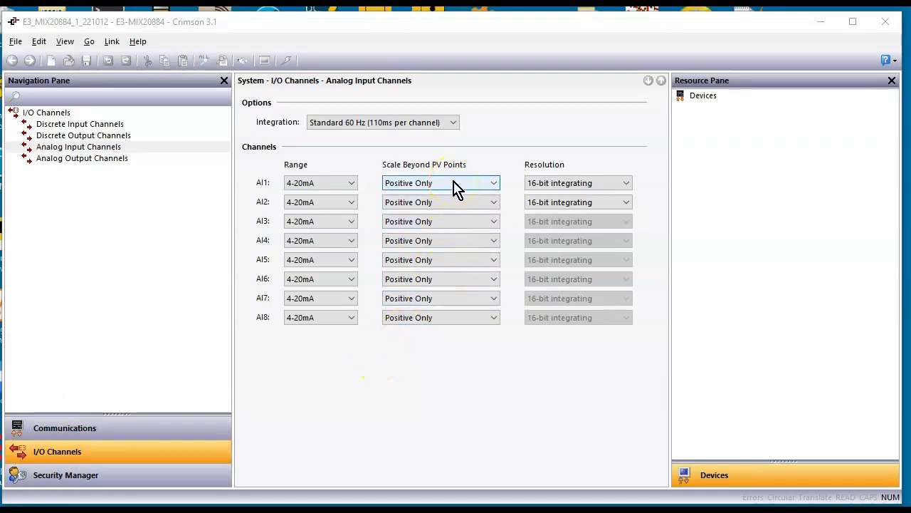
{"action": "left_click", "coordinate": [456, 187]}
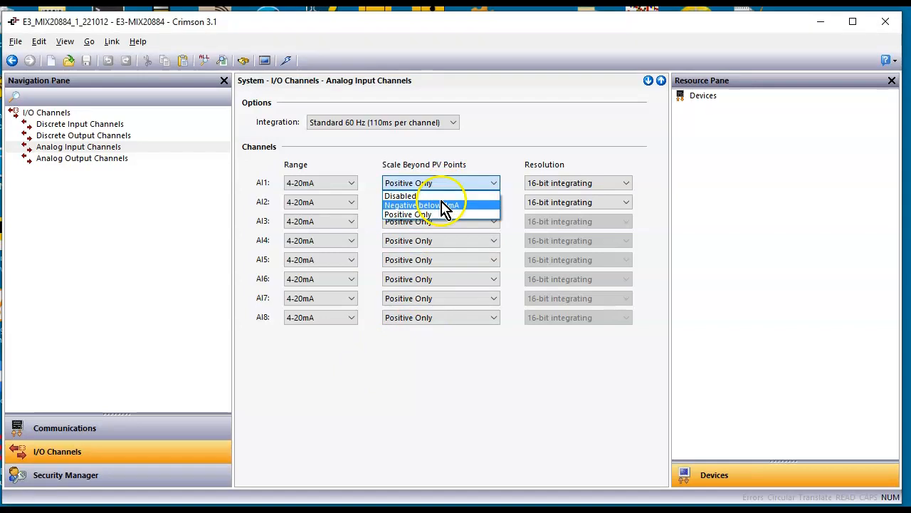
{"action": "left_click", "coordinate": [443, 205]}
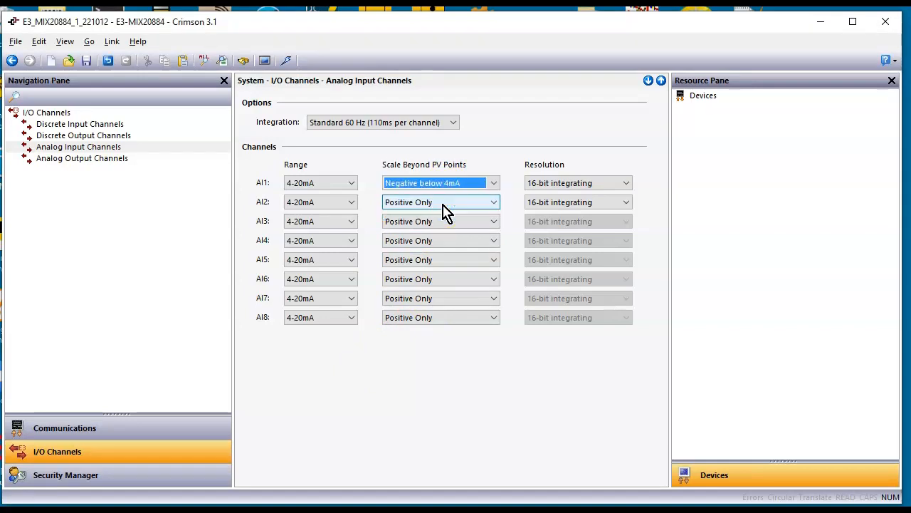
{"action": "left_click", "coordinate": [608, 183]}
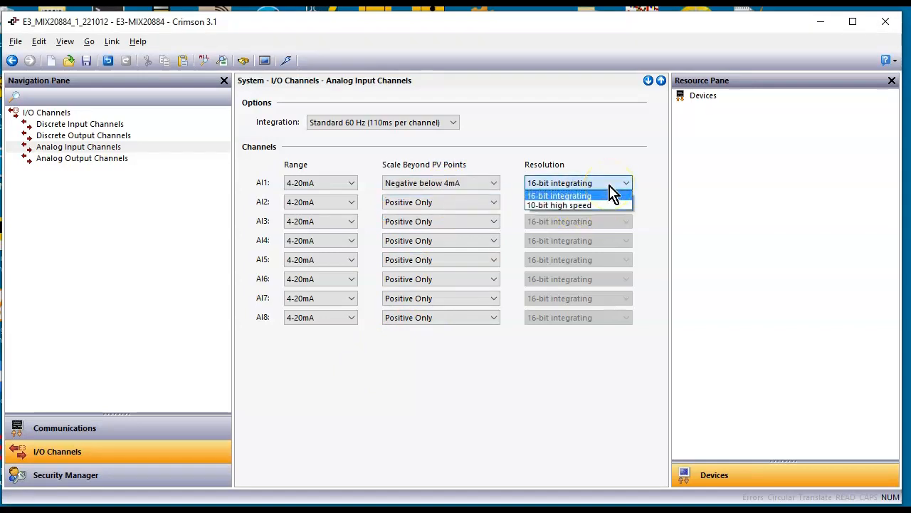
{"action": "left_click", "coordinate": [609, 187]}
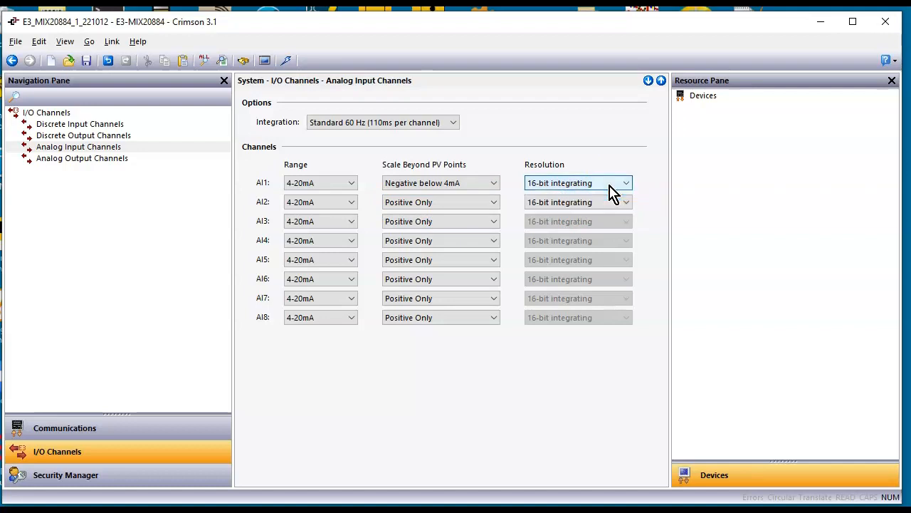
Save the database and download it to the module, continuing despite the serial number mismatch.
{"action": "left_click", "coordinate": [85, 61]}
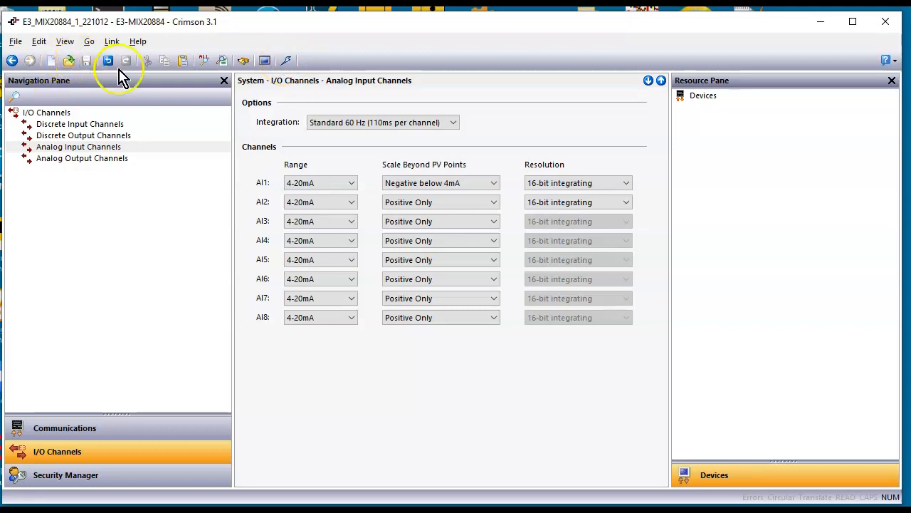
{"action": "left_click", "coordinate": [286, 61]}
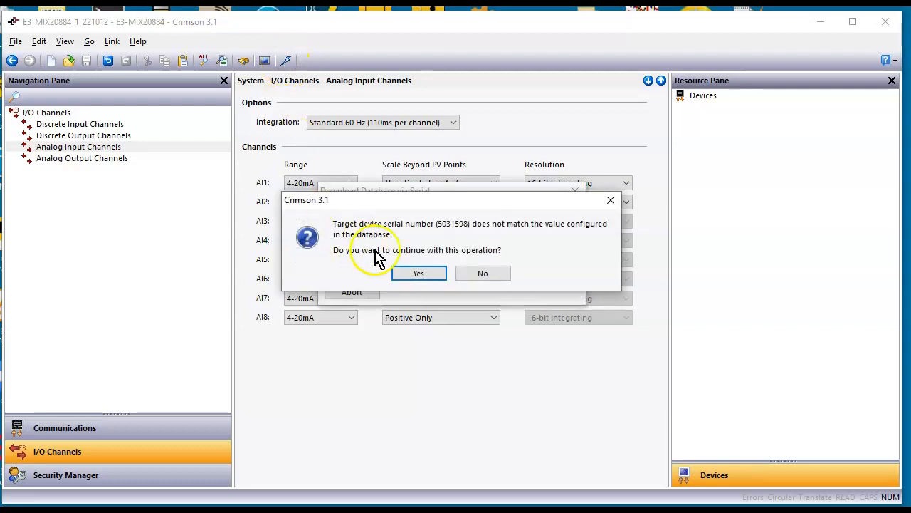
{"action": "left_click", "coordinate": [417, 277]}
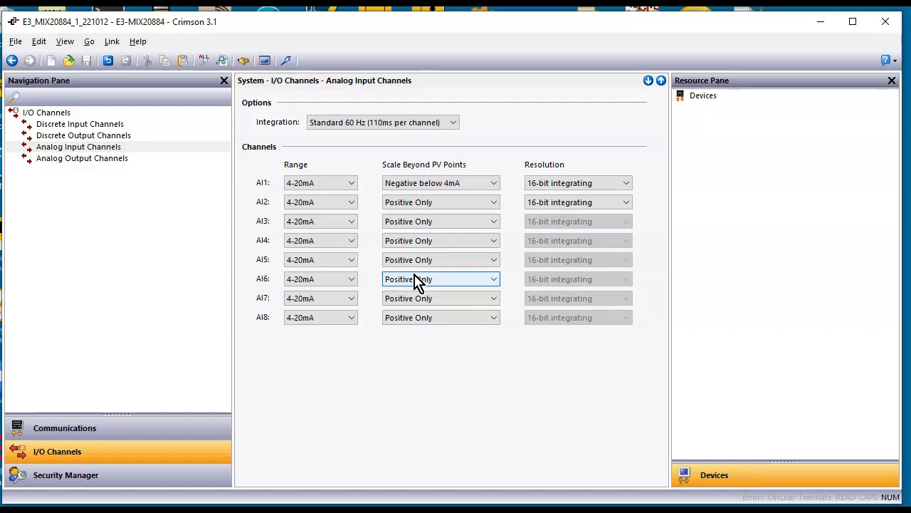
Switch to the Chrome I/O monitoring page, watch the raw AI1 reading and change the display mode to Signal.
{"action": "mouse_move", "coordinate": [275, 504]}
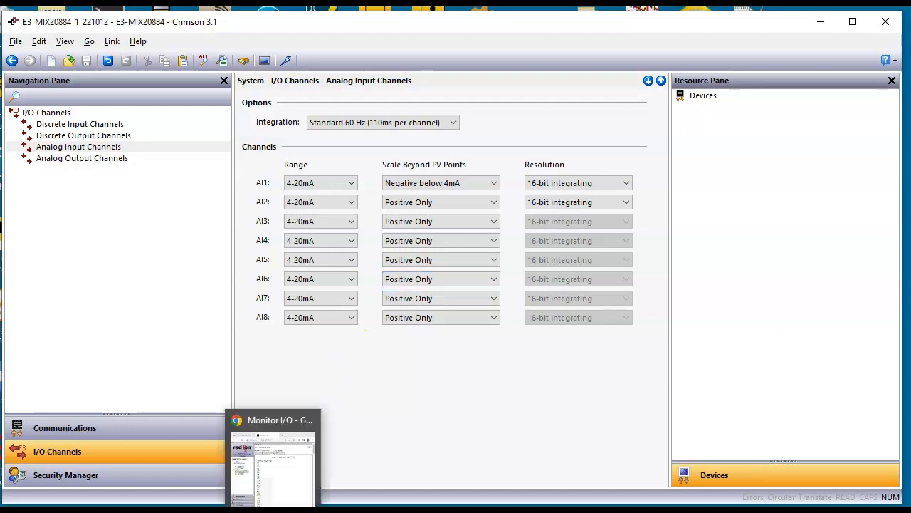
{"action": "left_click", "coordinate": [275, 445]}
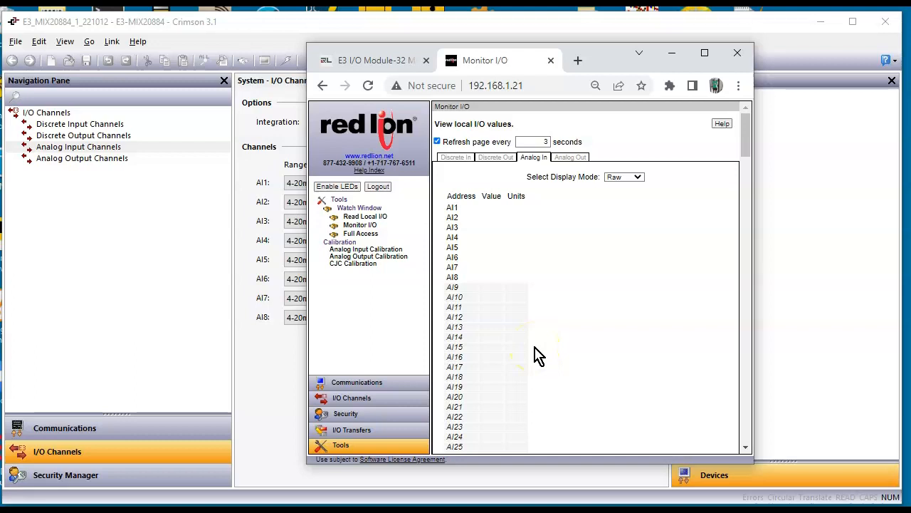
{"action": "left_click", "coordinate": [512, 219]}
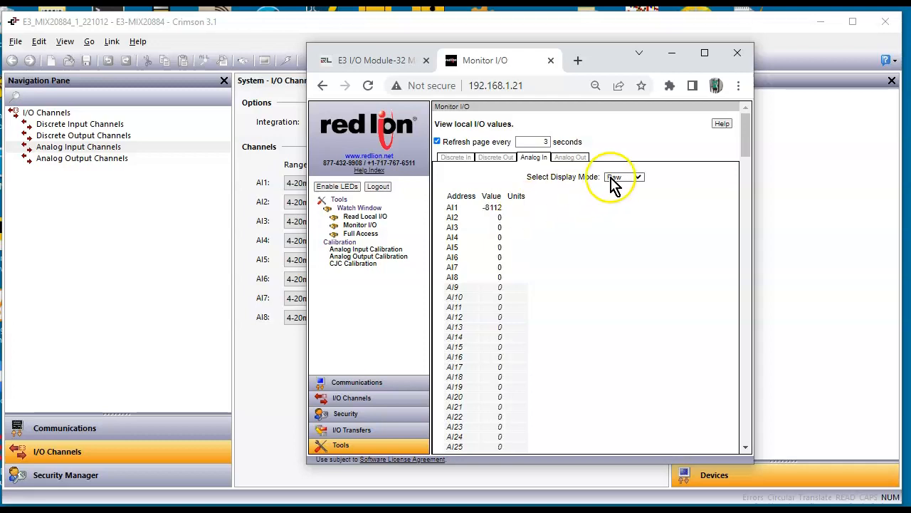
{"action": "left_click", "coordinate": [639, 178]}
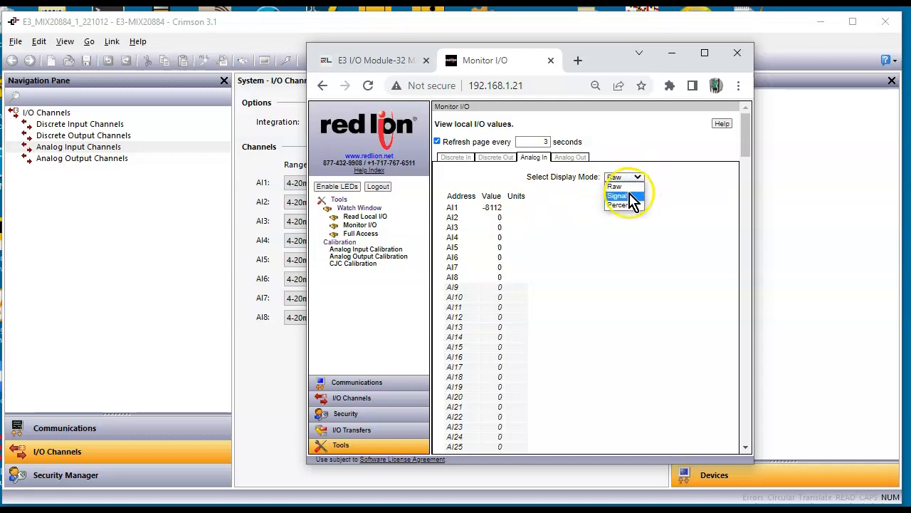
{"action": "left_click", "coordinate": [625, 196]}
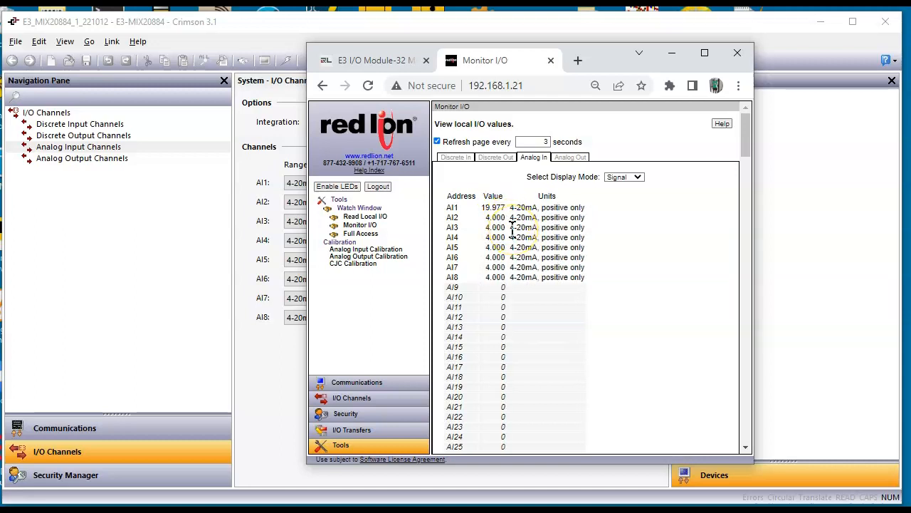
Set the analog input display mode to Percent and watch the AI1 reading.
{"action": "left_click", "coordinate": [636, 178]}
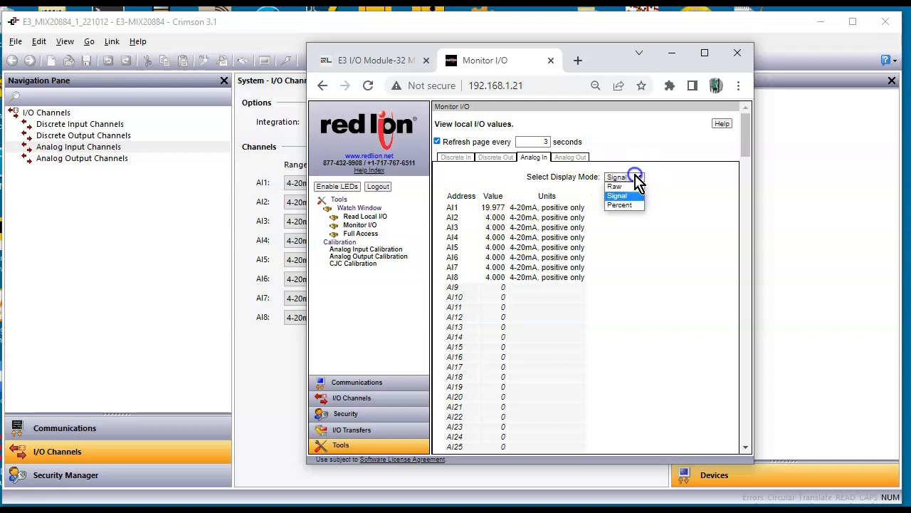
{"action": "left_click", "coordinate": [625, 205]}
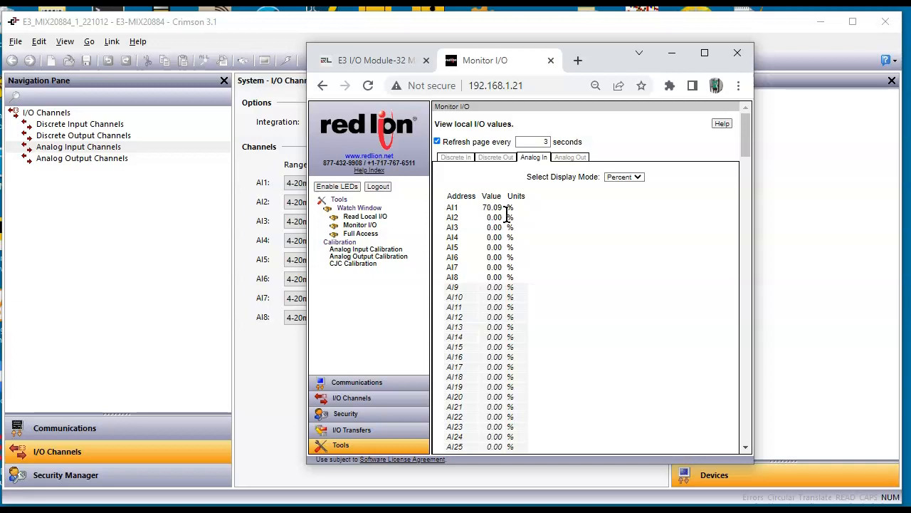
{"action": "left_click", "coordinate": [516, 217]}
{"action": "left_click", "coordinate": [511, 226]}
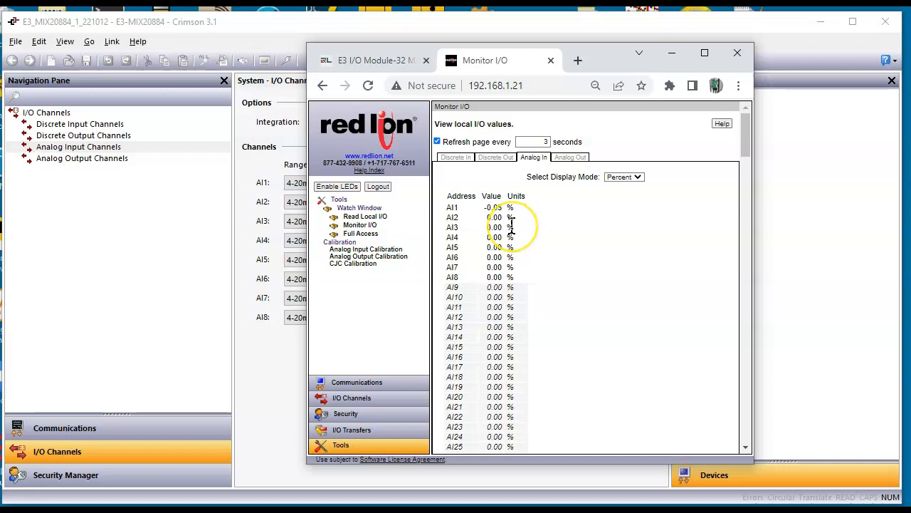
{"action": "left_click", "coordinate": [513, 228]}
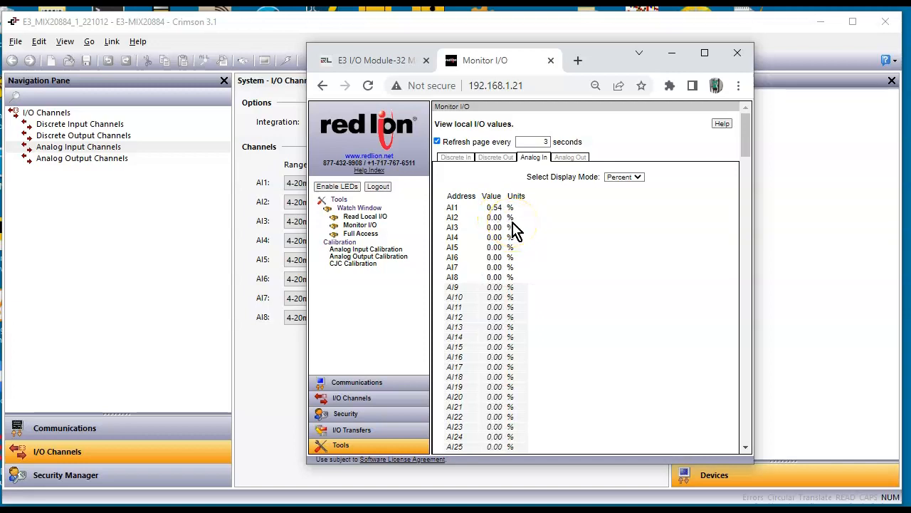
Check the analog input readings in Signal display mode, then return the display mode to Raw.
{"action": "left_click", "coordinate": [540, 194]}
{"action": "left_click", "coordinate": [620, 179]}
{"action": "left_click", "coordinate": [633, 178]}
{"action": "left_click", "coordinate": [633, 195]}
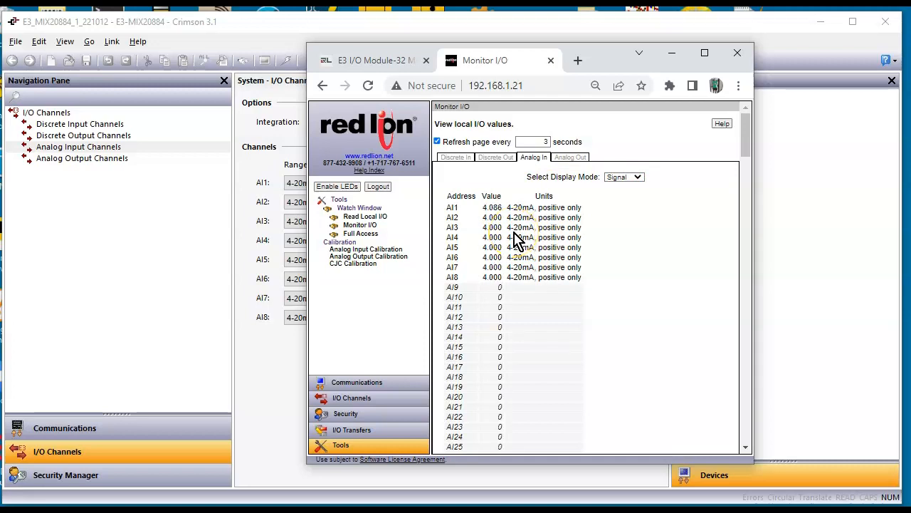
{"action": "left_click", "coordinate": [635, 178]}
{"action": "left_click", "coordinate": [617, 187]}
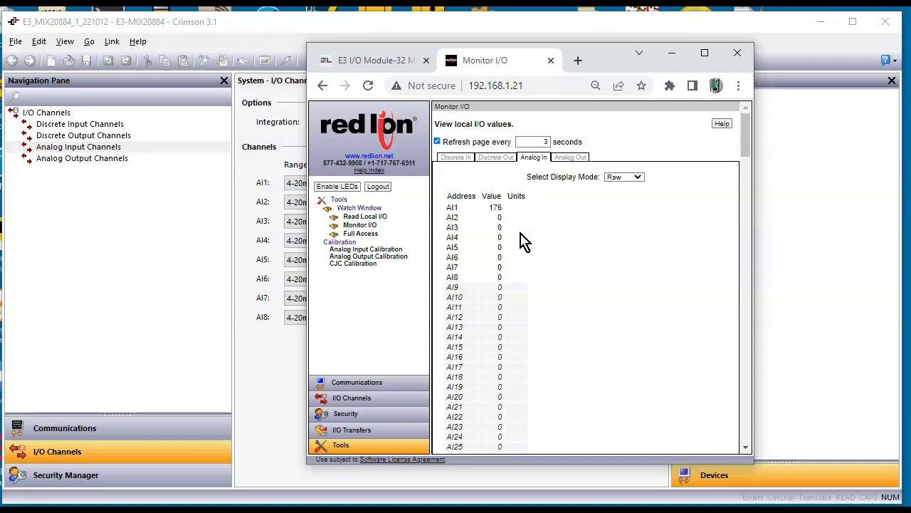
Open the discrete outputs on the Full Access test page, turn on DO1, and toggle DO2 on and off.
{"action": "left_click", "coordinate": [496, 158]}
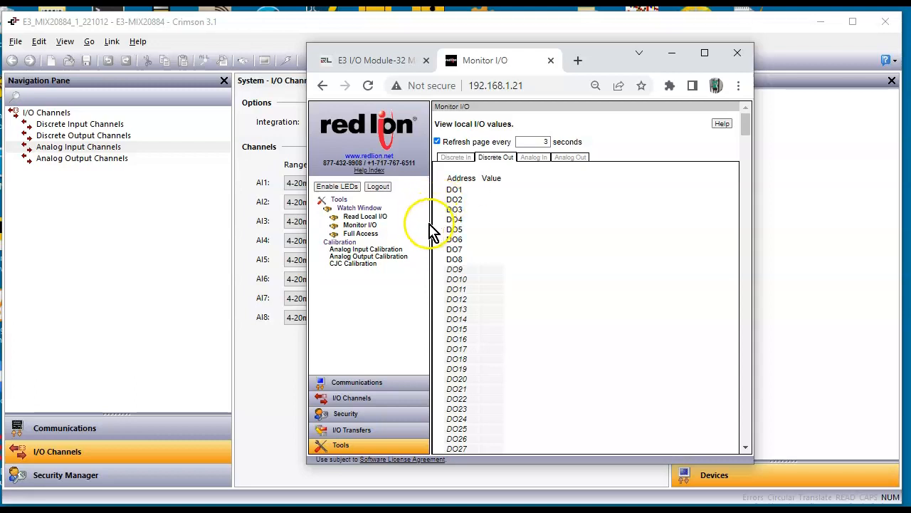
{"action": "left_click", "coordinate": [361, 234]}
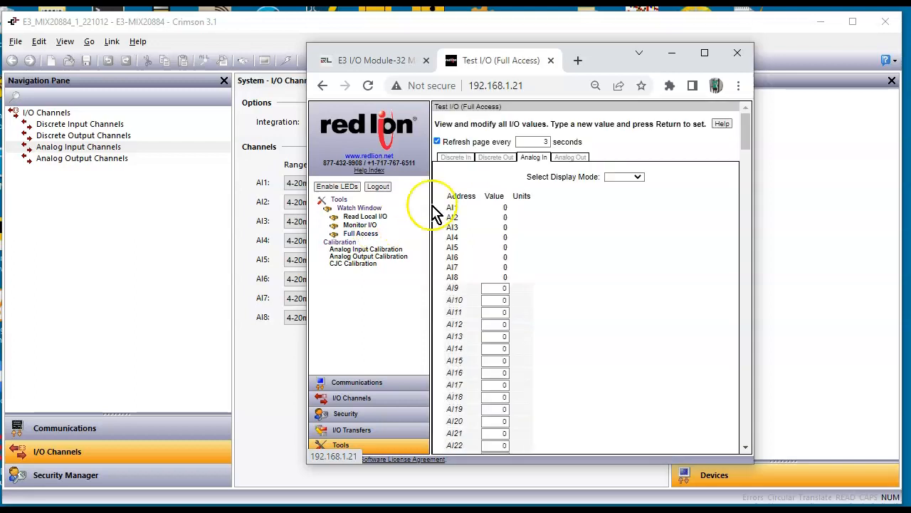
{"action": "left_click", "coordinate": [493, 160]}
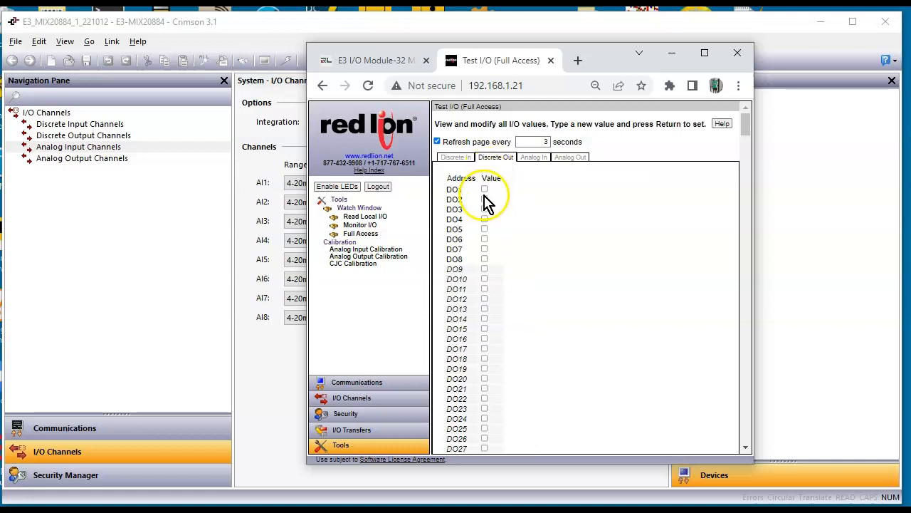
{"action": "left_click", "coordinate": [485, 190]}
{"action": "left_click", "coordinate": [484, 200]}
{"action": "left_click", "coordinate": [484, 199]}
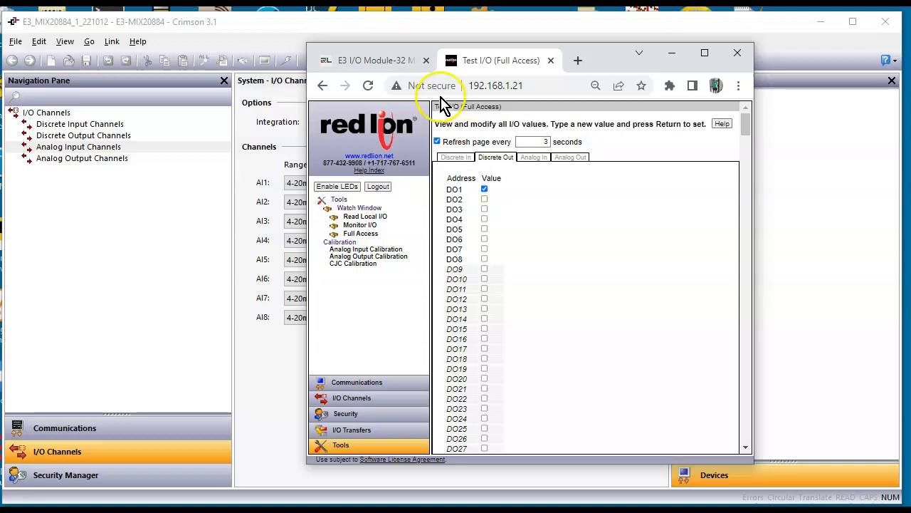
Look at the E3-MIX20884-1 product photo and the I/O wiring figure on page 67 of the hardware manual.
{"action": "left_click", "coordinate": [373, 60]}
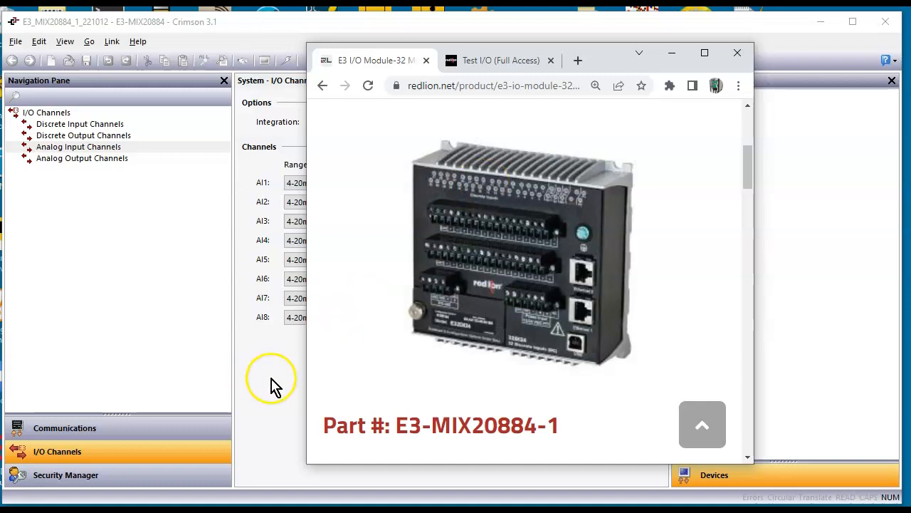
{"action": "left_click", "coordinate": [509, 61]}
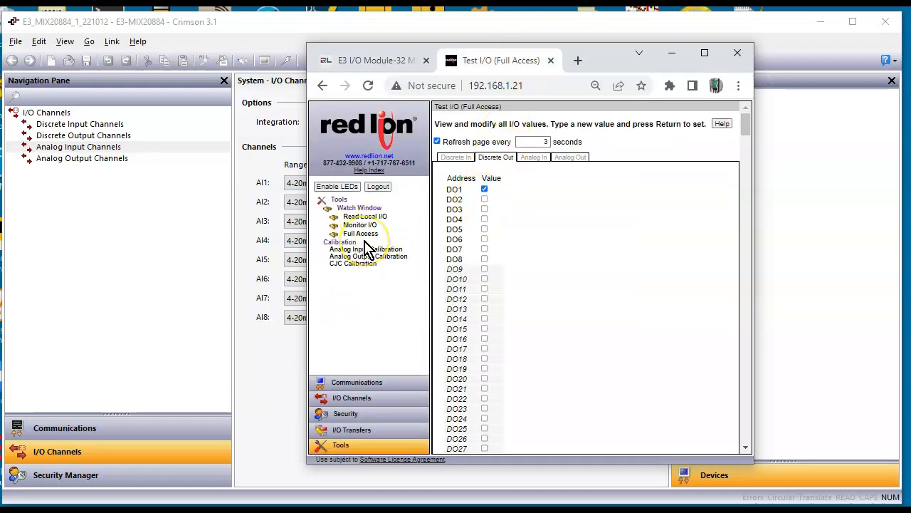
{"action": "left_click", "coordinate": [459, 157]}
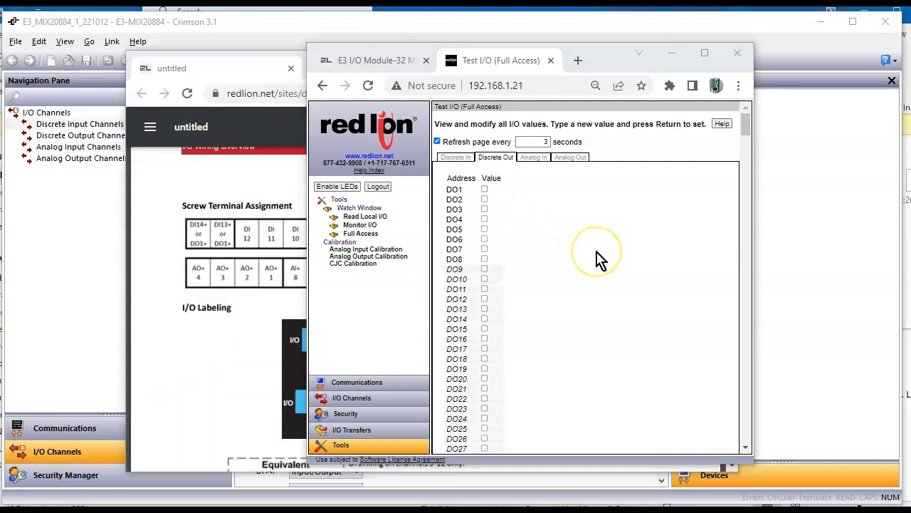
{"action": "left_click", "coordinate": [260, 172]}
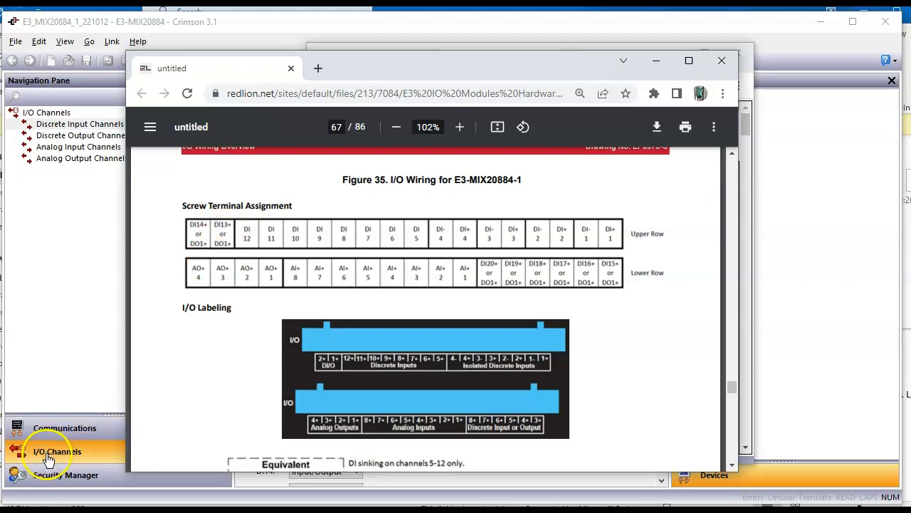
{"action": "left_click", "coordinate": [64, 508]}
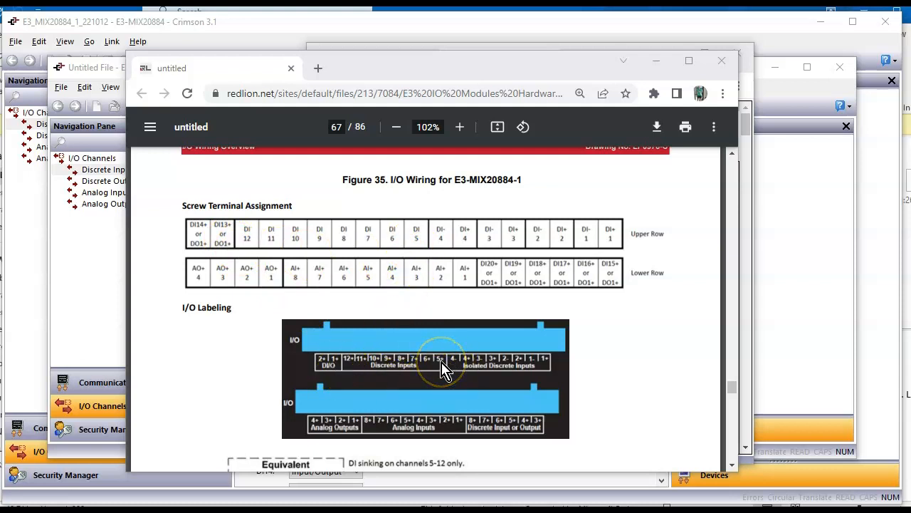
Return to the Full Access test page, check the discrete inputs, and turn on discrete output DO1.
{"action": "left_click", "coordinate": [752, 348]}
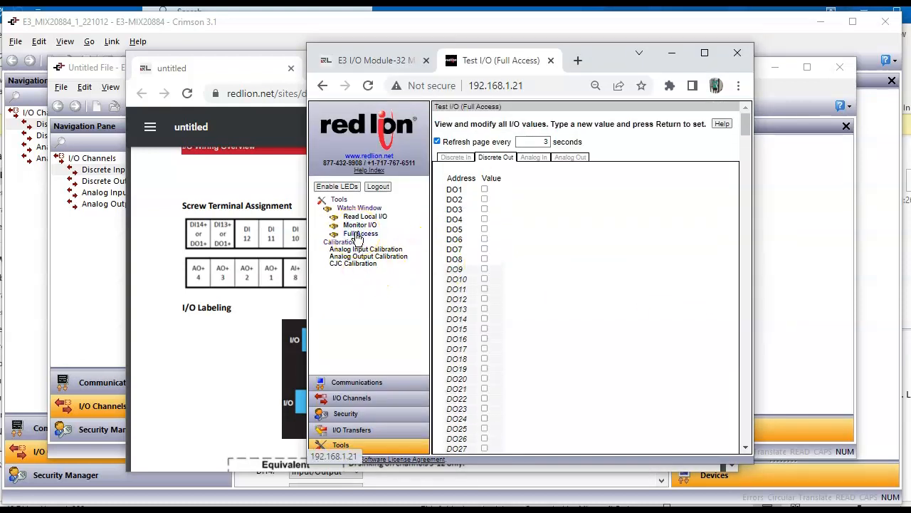
{"action": "left_click", "coordinate": [456, 158]}
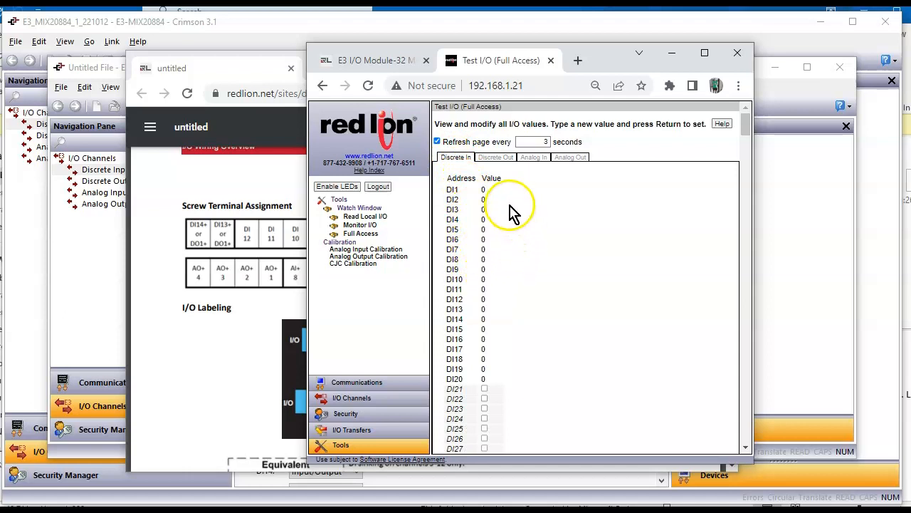
{"action": "left_click", "coordinate": [501, 158]}
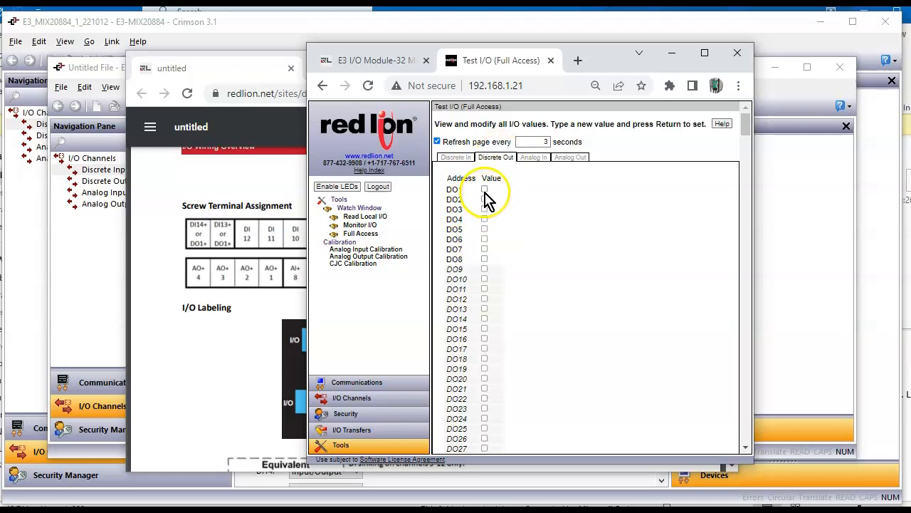
{"action": "left_click", "coordinate": [484, 189]}
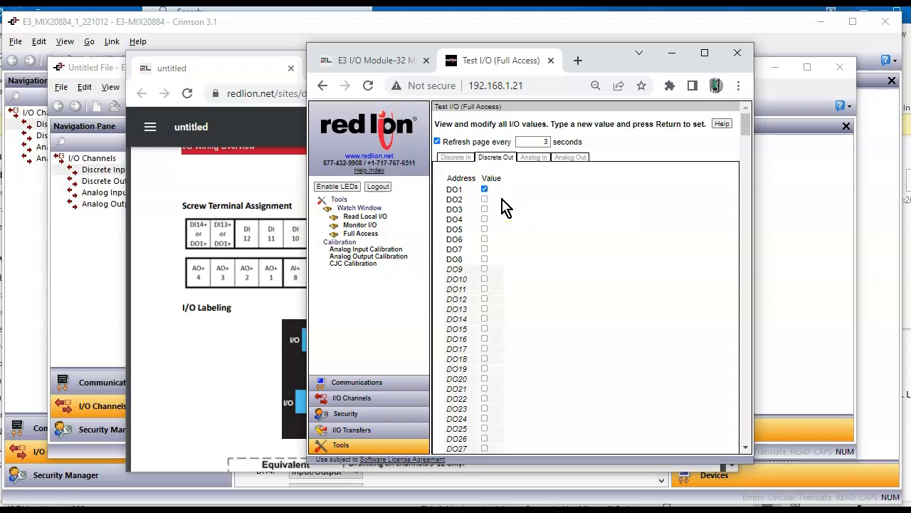
Toggle discrete output DO1 several times on the Full Access test page, checking the discrete inputs in between, and leave DO1 on.
{"action": "left_click", "coordinate": [455, 158]}
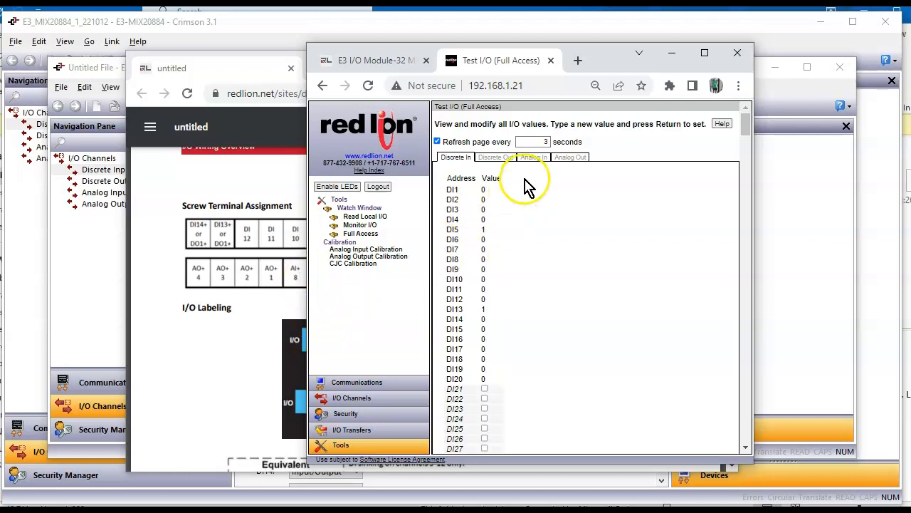
{"action": "left_click", "coordinate": [501, 158]}
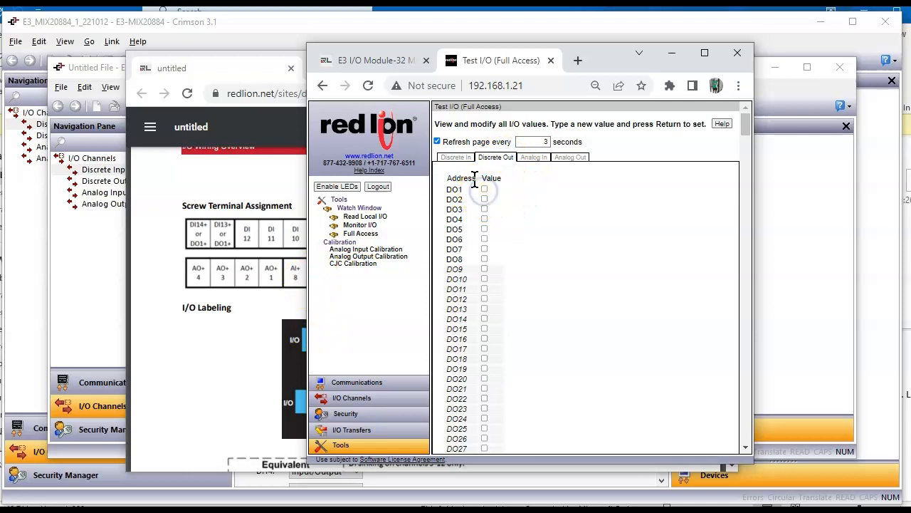
{"action": "left_click", "coordinate": [484, 189]}
{"action": "left_click", "coordinate": [485, 189]}
{"action": "left_click", "coordinate": [484, 189]}
{"action": "left_click", "coordinate": [484, 189]}
{"action": "left_click", "coordinate": [487, 190]}
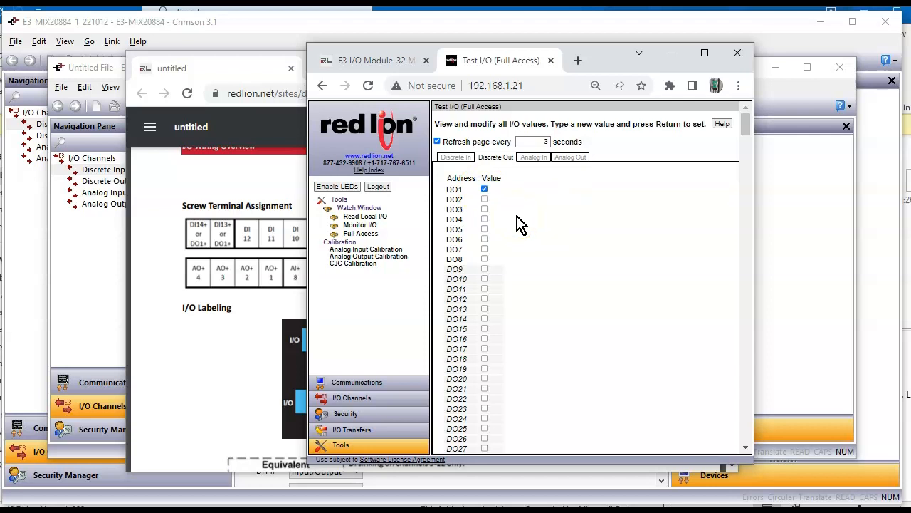
{"action": "left_click", "coordinate": [459, 157]}
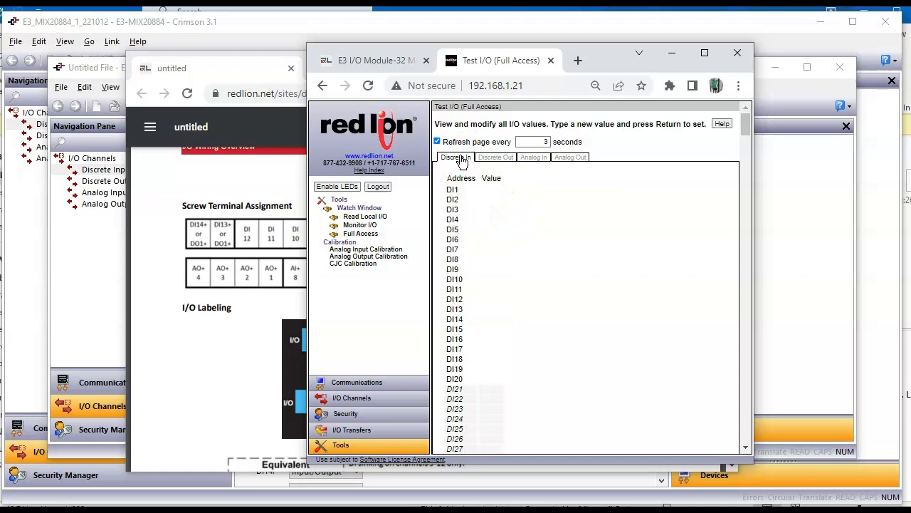
{"action": "left_click", "coordinate": [493, 158]}
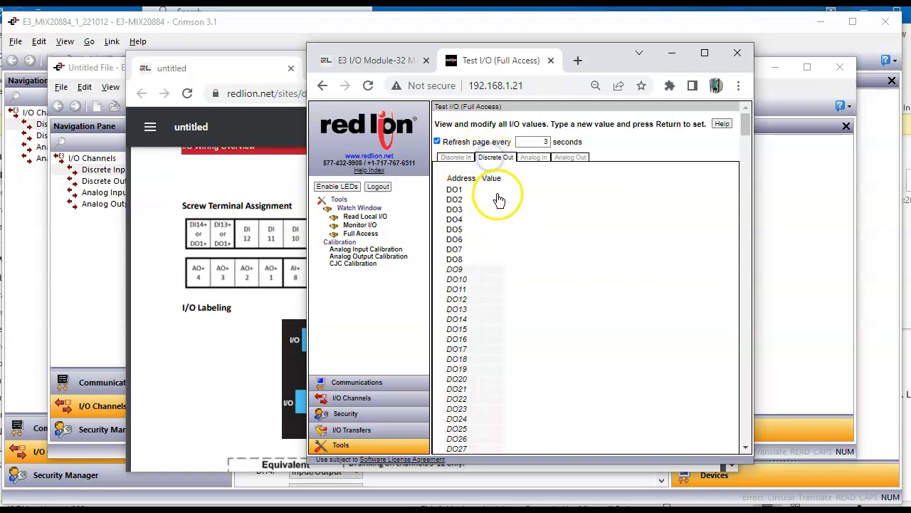
{"action": "left_click", "coordinate": [485, 191]}
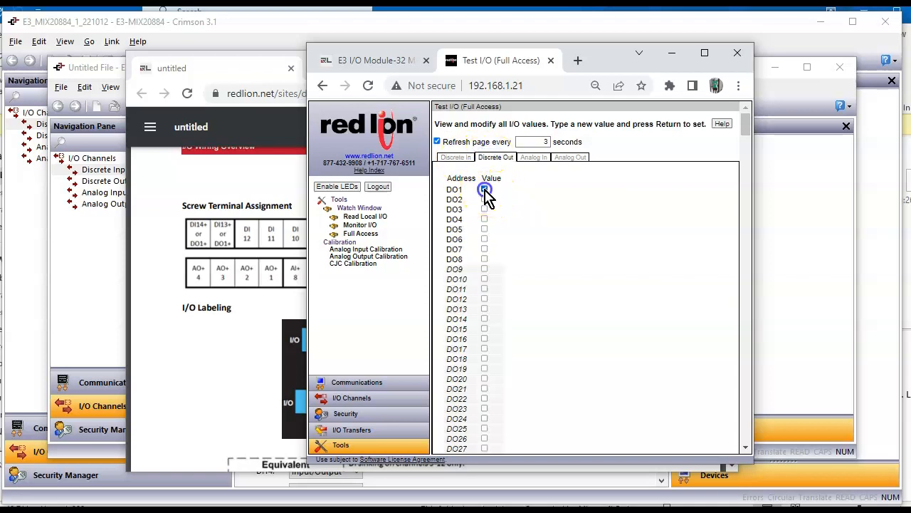
{"action": "left_click", "coordinate": [484, 190]}
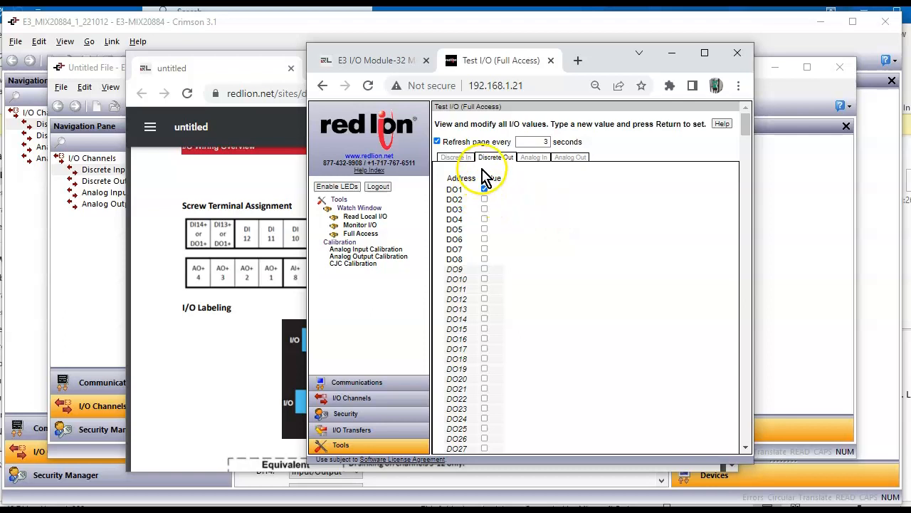
Reload the module's web page, return to the Full Access discrete outputs, and turn on DO2 and DO3 along with DO1.
{"action": "left_click", "coordinate": [366, 88]}
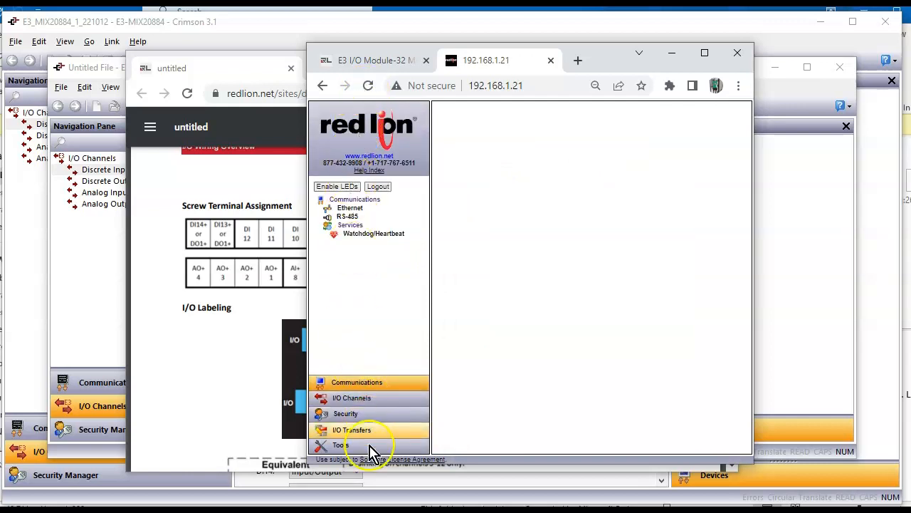
{"action": "left_click", "coordinate": [370, 446]}
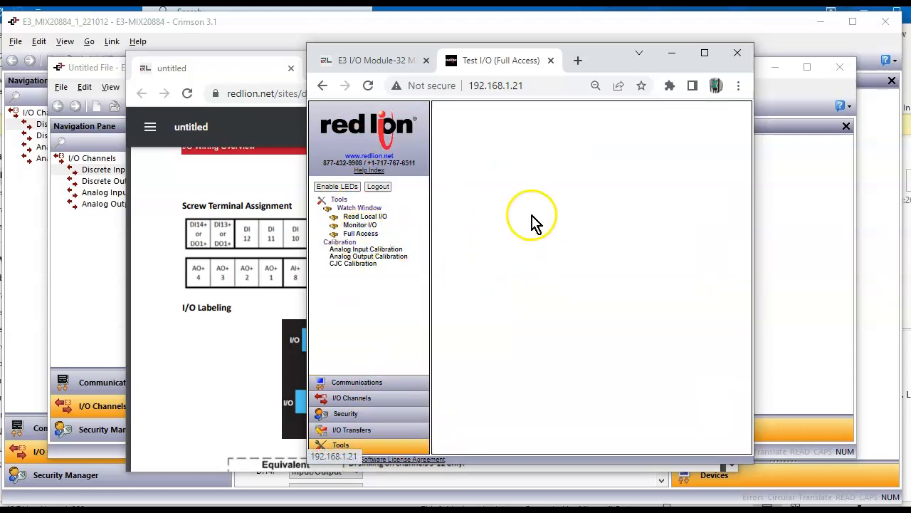
{"action": "left_click", "coordinate": [486, 191]}
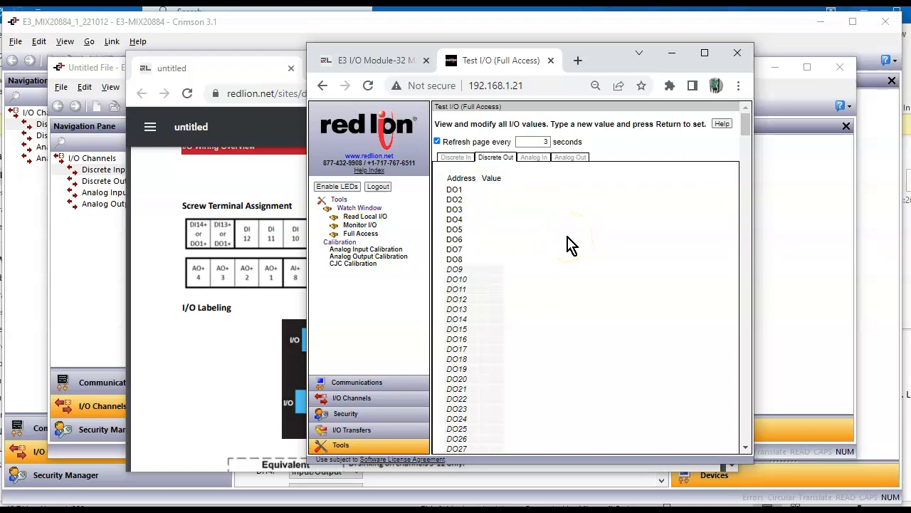
{"action": "left_click", "coordinate": [483, 199]}
{"action": "left_click", "coordinate": [485, 199]}
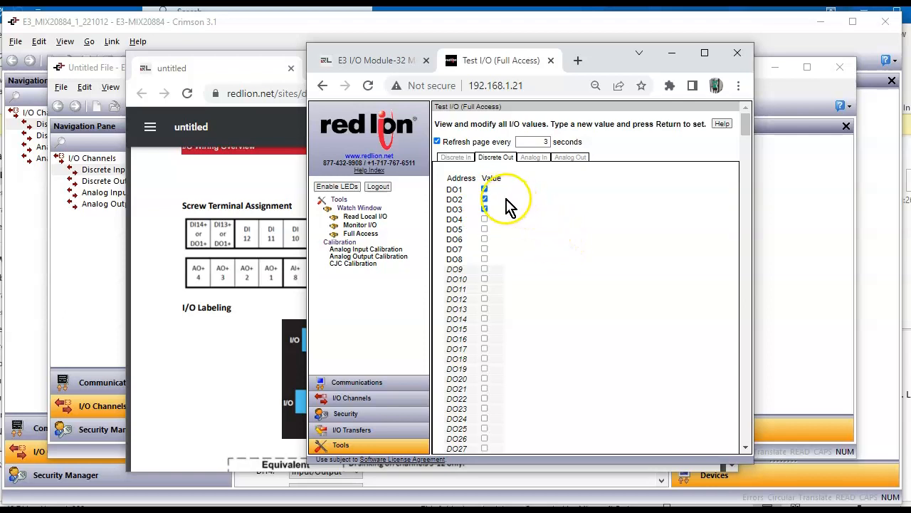
Compare the discrete input values with the discrete output states on the Full Access test page.
{"action": "left_click", "coordinate": [463, 154]}
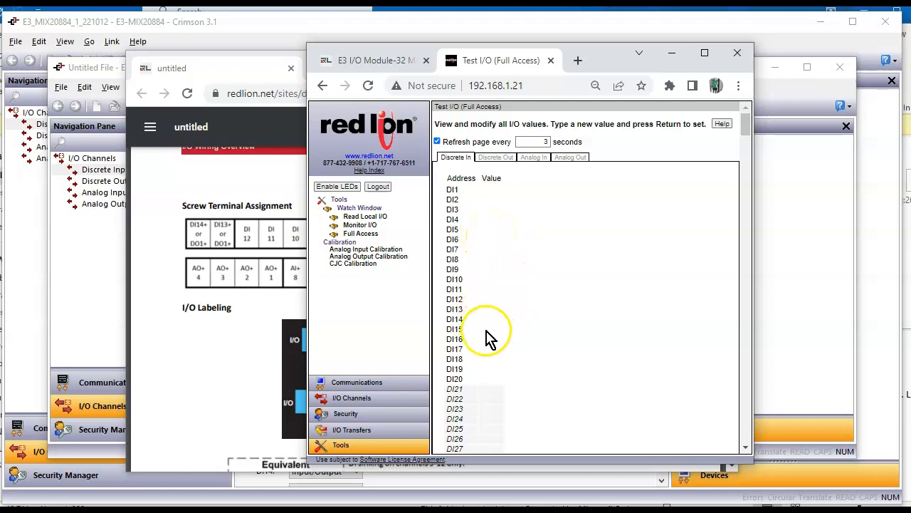
{"action": "left_click", "coordinate": [502, 157]}
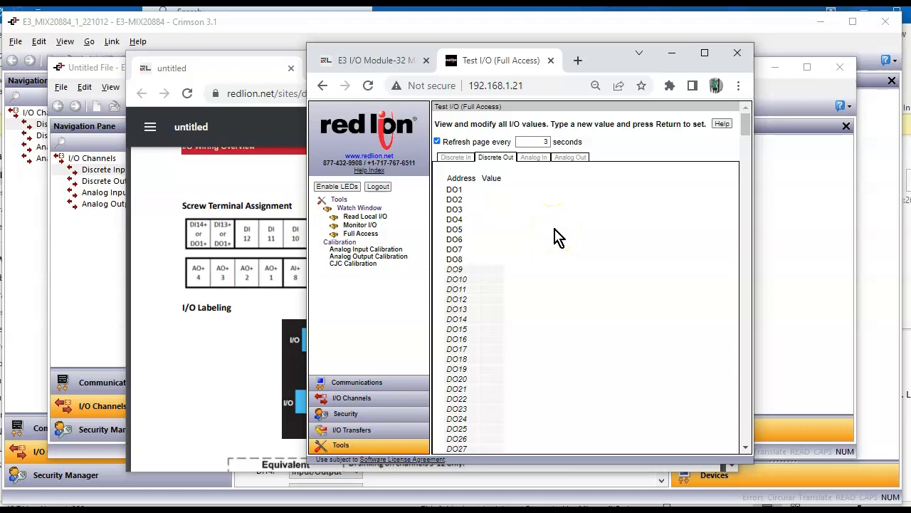
{"action": "left_click", "coordinate": [460, 157]}
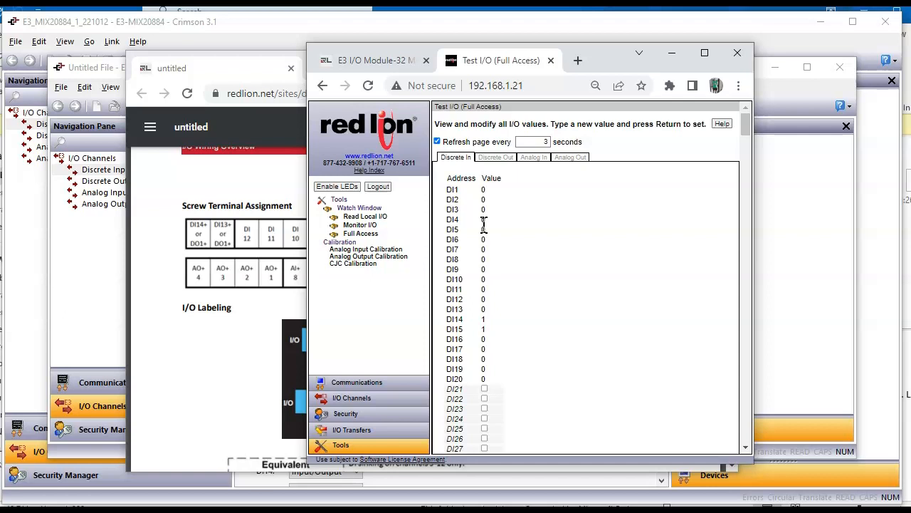
Switch to the E3_MIX20884_1_221012 database in Crimson 3.1 and review the Source/Sink Mode and the DI13 to DI20 feature settings.
{"action": "left_click", "coordinate": [588, 509]}
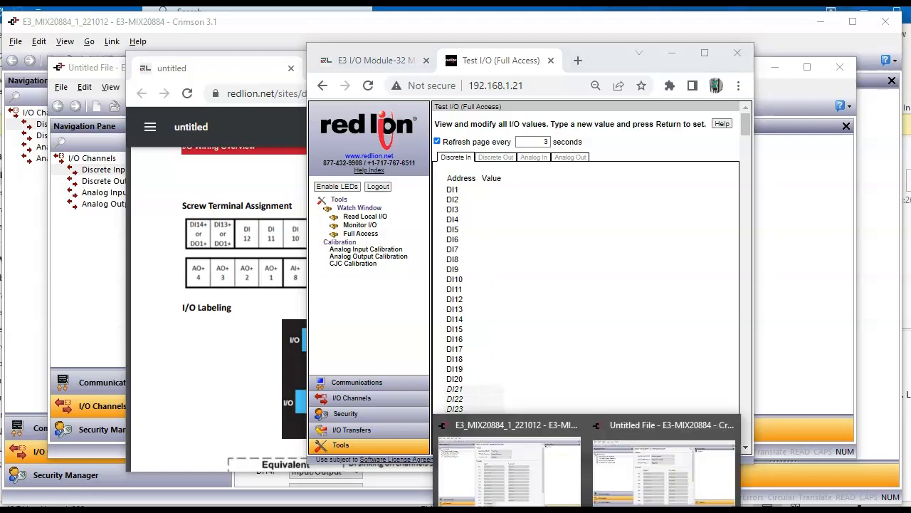
{"action": "left_click", "coordinate": [545, 491]}
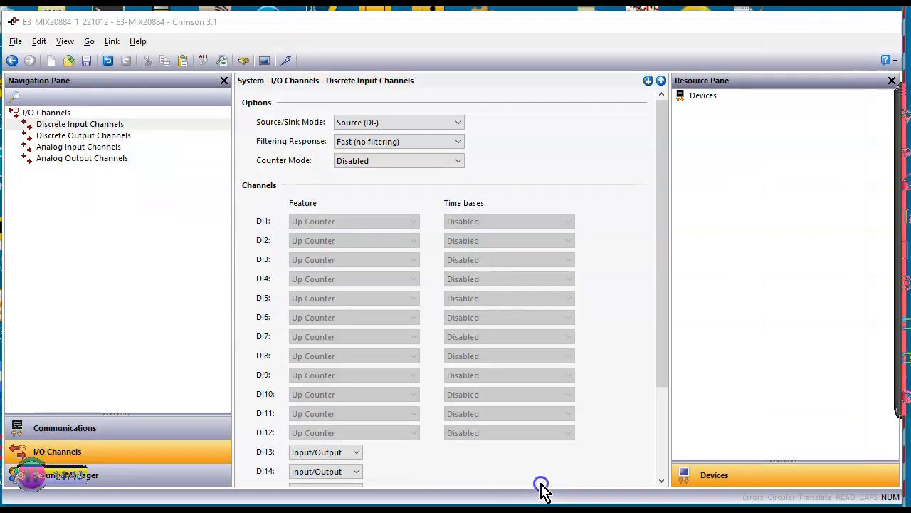
{"action": "left_click", "coordinate": [381, 128]}
{"action": "left_click", "coordinate": [516, 126]}
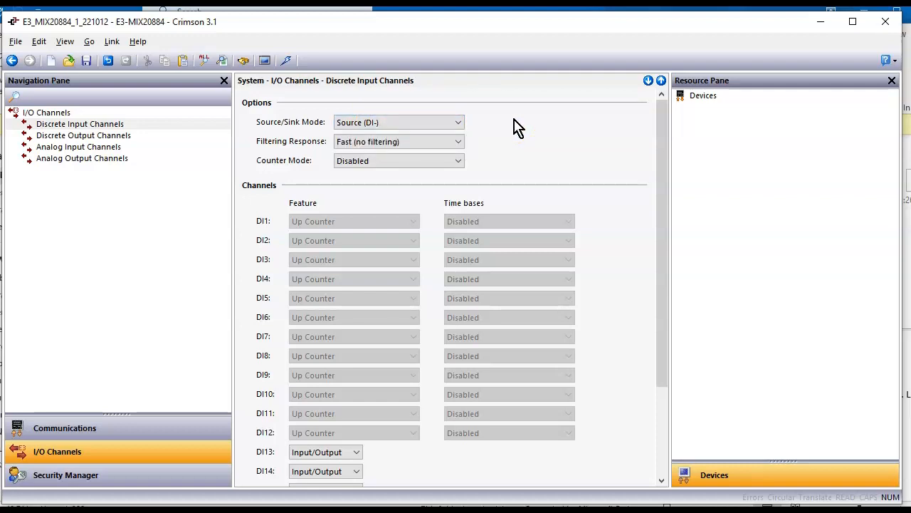
{"action": "scroll", "coordinate": [614, 183], "scroll_direction": "down", "scroll_amount": 5}
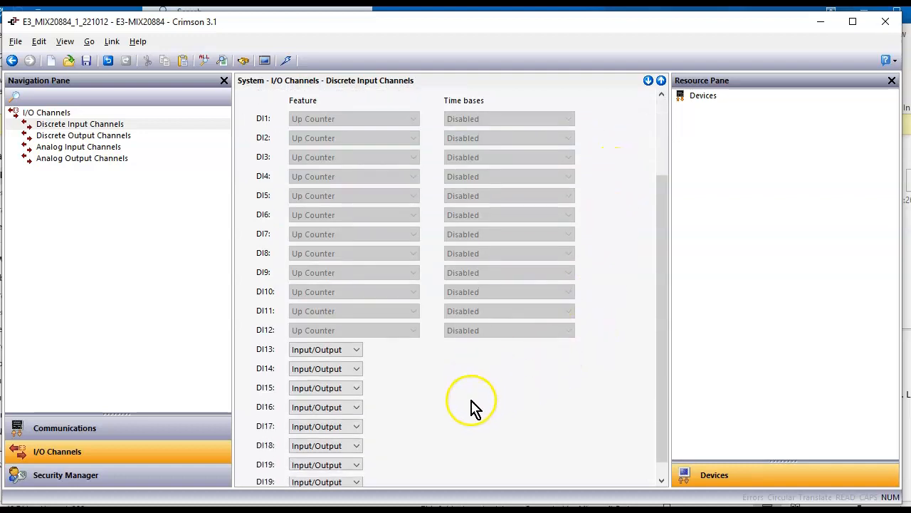
{"action": "left_click", "coordinate": [335, 342]}
{"action": "left_click", "coordinate": [335, 347]}
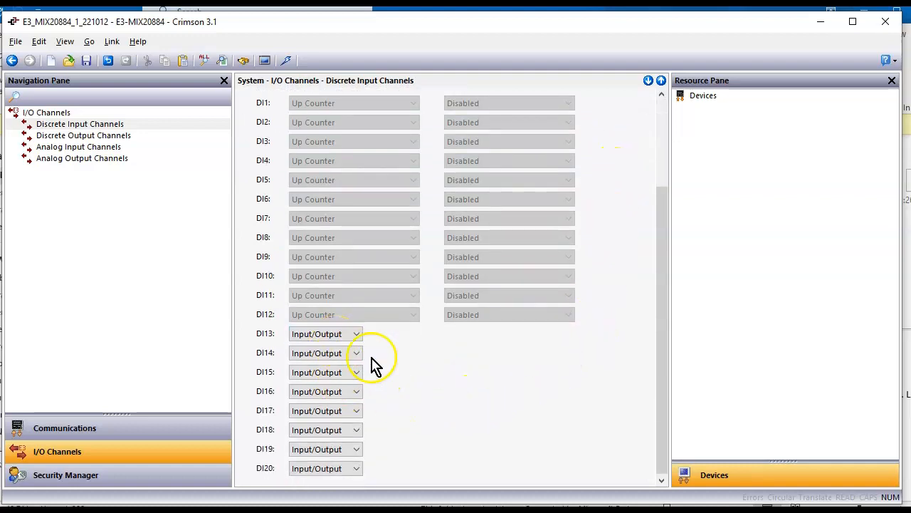
{"action": "left_click", "coordinate": [358, 338]}
{"action": "left_click", "coordinate": [409, 369]}
{"action": "scroll", "coordinate": [441, 361], "scroll_direction": "up", "scroll_amount": 3}
{"action": "left_click", "coordinate": [324, 213]}
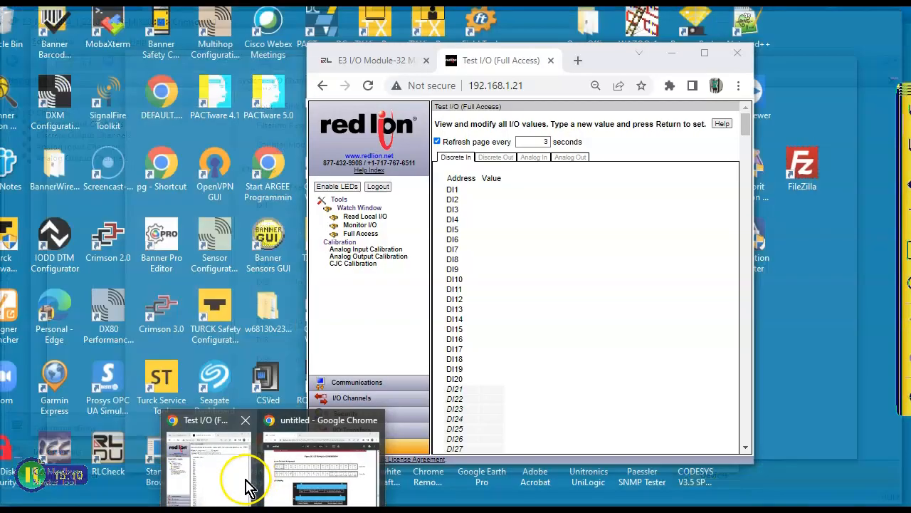
Return to the Full Access test page and show the analog inputs.
{"action": "left_click", "coordinate": [246, 478]}
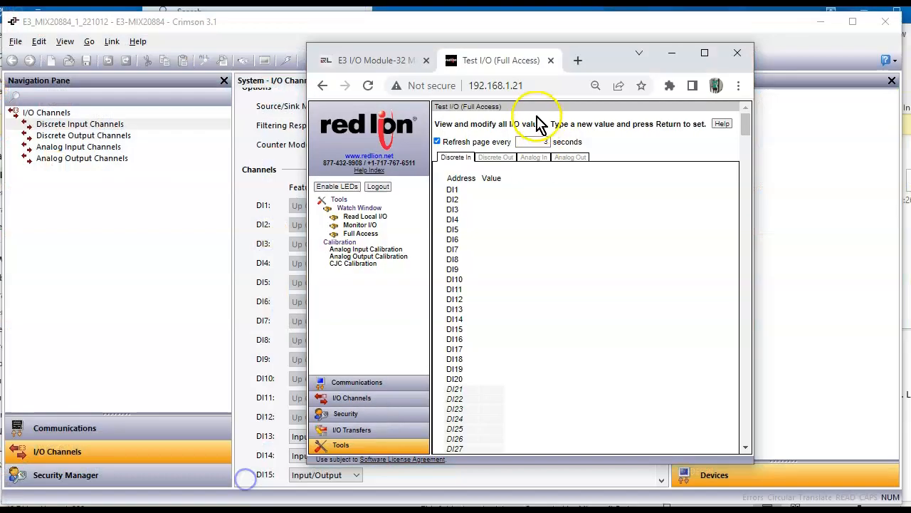
{"action": "left_click", "coordinate": [535, 159]}
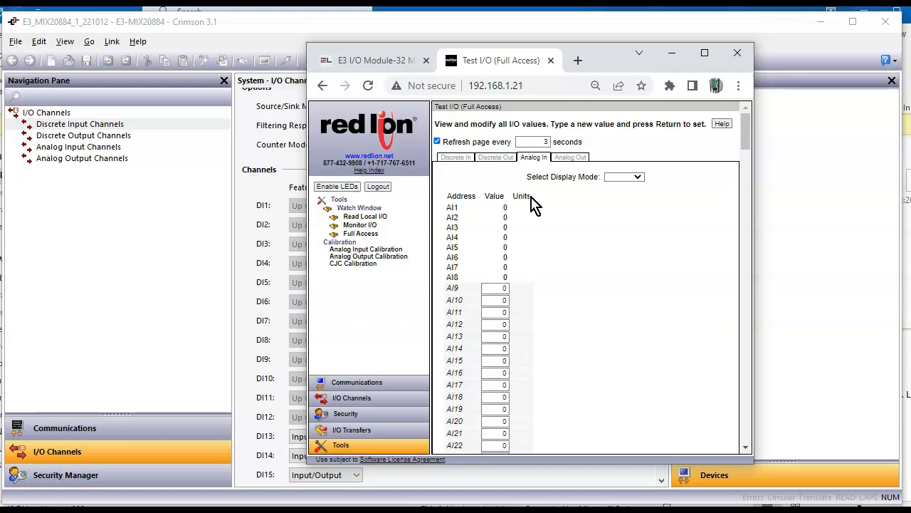
Open Radzio! Modbus Master Simulator and confirm connection settings for Modbus TCP with IP address 192.168.1.21 and TCP port 502.
{"action": "left_click", "coordinate": [62, 488]}
{"action": "left_click", "coordinate": [407, 347]}
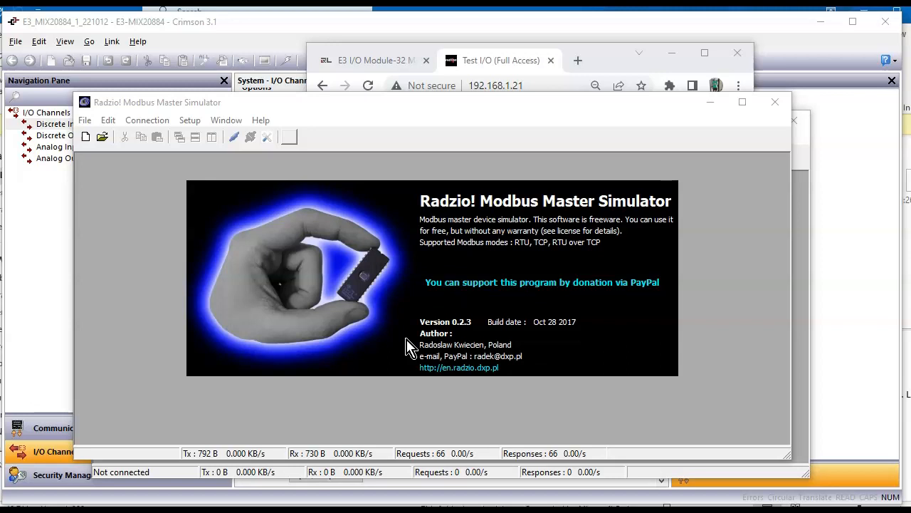
{"action": "left_click", "coordinate": [399, 335]}
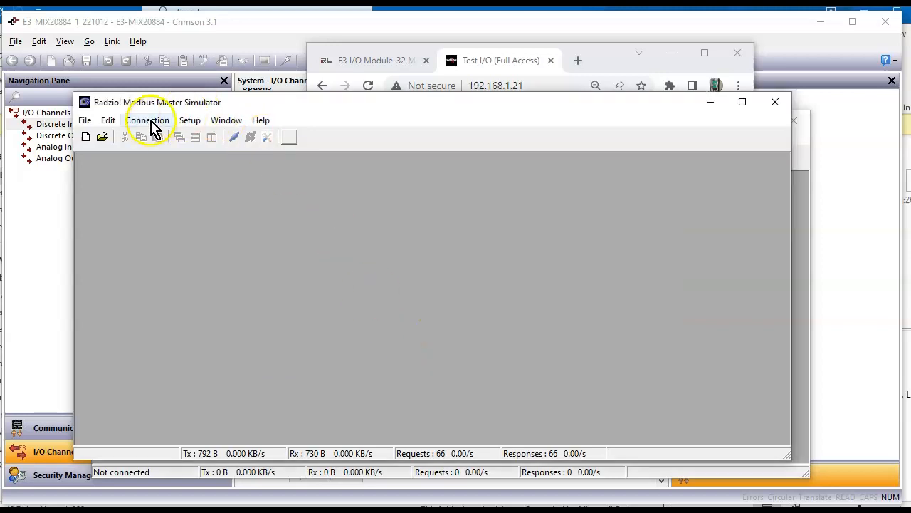
{"action": "left_click", "coordinate": [149, 120]}
{"action": "left_click", "coordinate": [158, 173]}
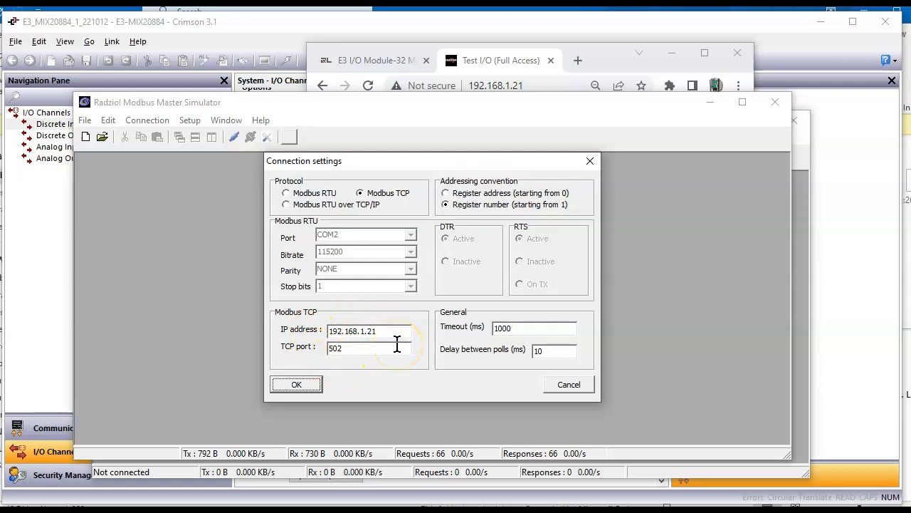
{"action": "left_click", "coordinate": [295, 388]}
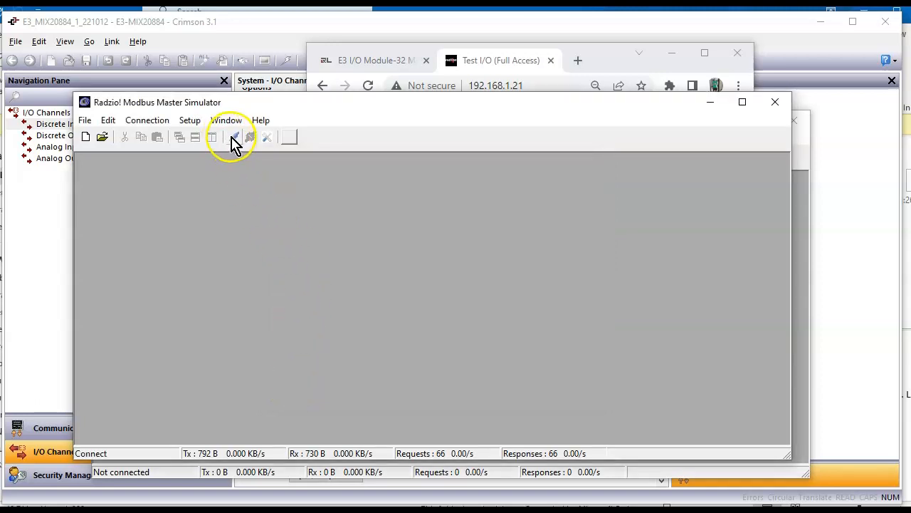
Connect to the module, create a new polling document, and enlarge its window to show all ten rows.
{"action": "left_click", "coordinate": [91, 129]}
{"action": "left_click", "coordinate": [100, 136]}
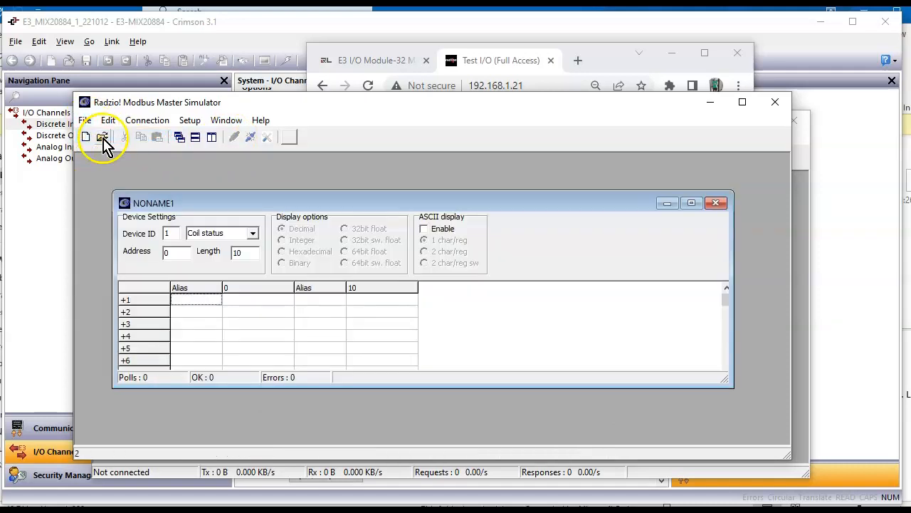
{"action": "left_click_drag", "start_coordinate": [435, 192], "coordinate": [384, 164]}
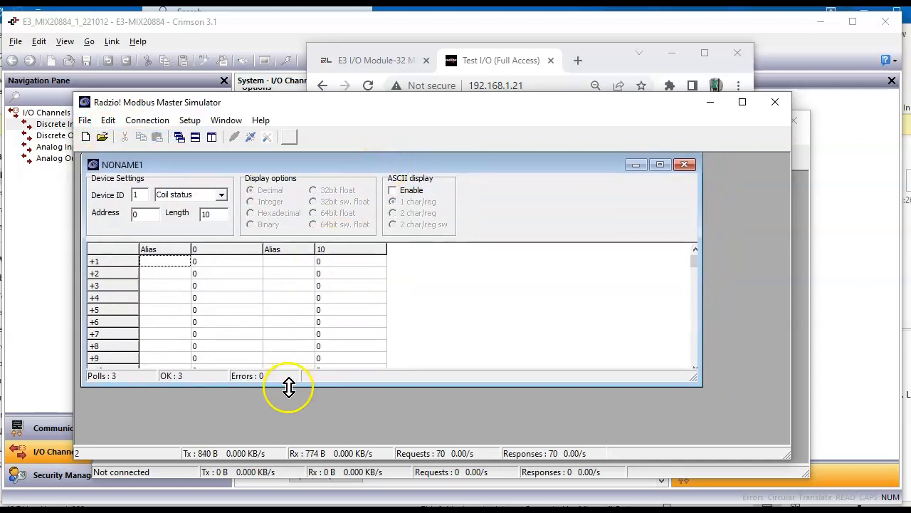
{"action": "left_click_drag", "start_coordinate": [289, 387], "coordinate": [281, 430]}
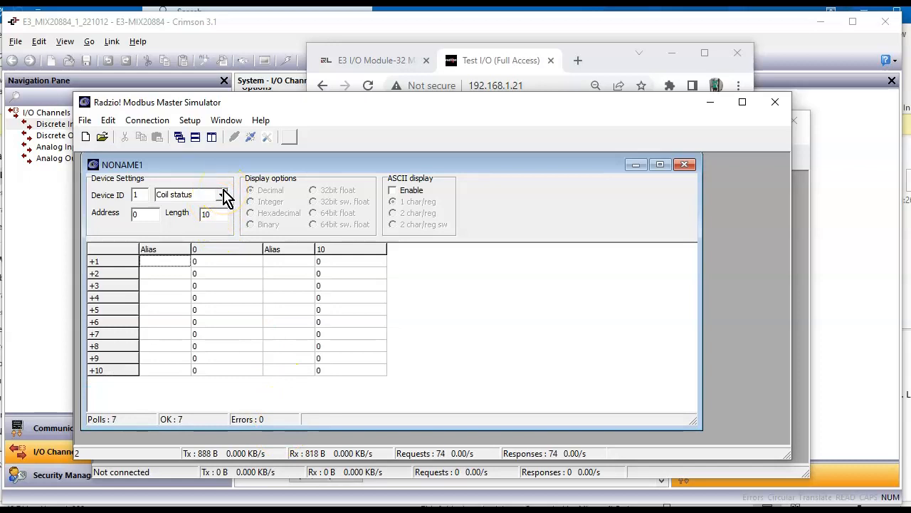
Switch the polled data type to Input status, then back to Coil status.
{"action": "left_click", "coordinate": [223, 197]}
{"action": "left_click", "coordinate": [197, 218]}
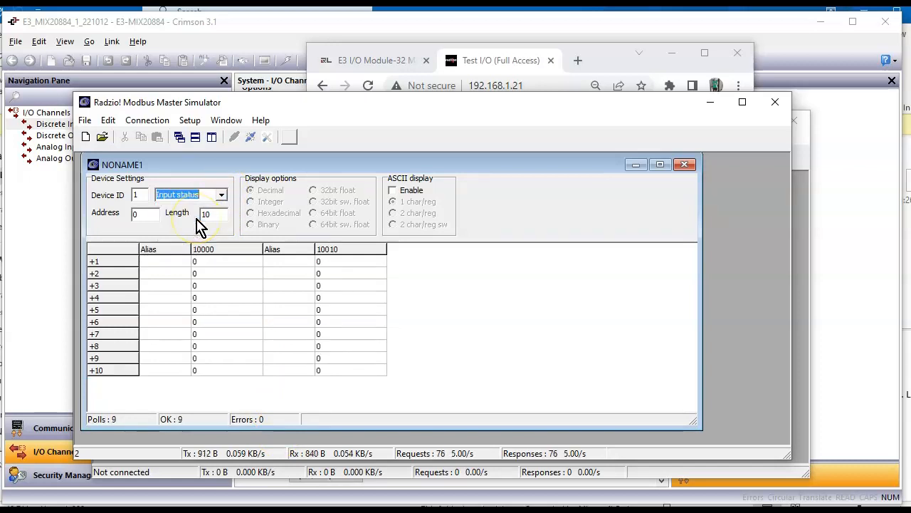
{"action": "left_click", "coordinate": [221, 197]}
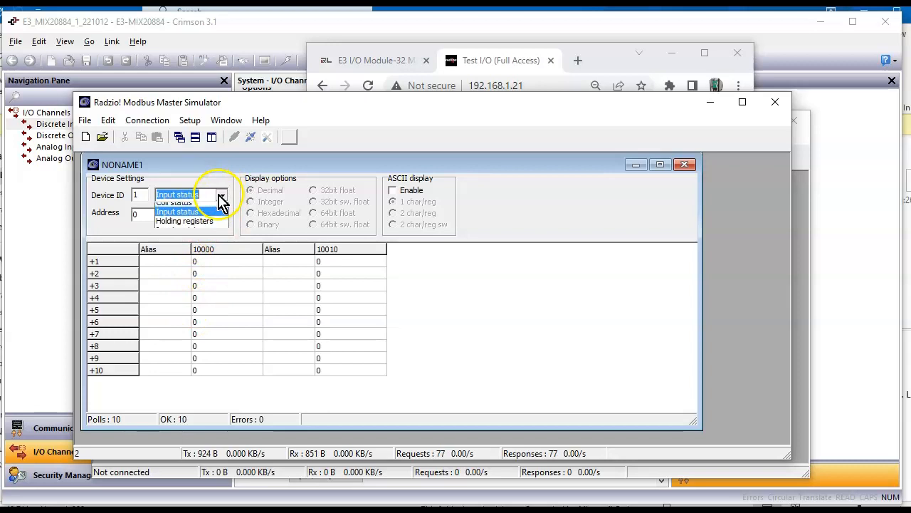
{"action": "left_click", "coordinate": [208, 203]}
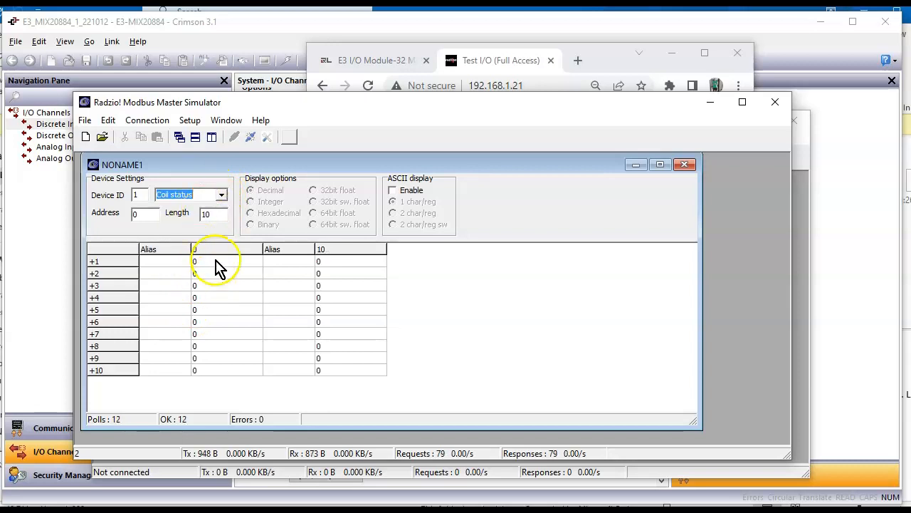
Write the value On to coil number 1 of device ID 1.
{"action": "double_click", "coordinate": [214, 267]}
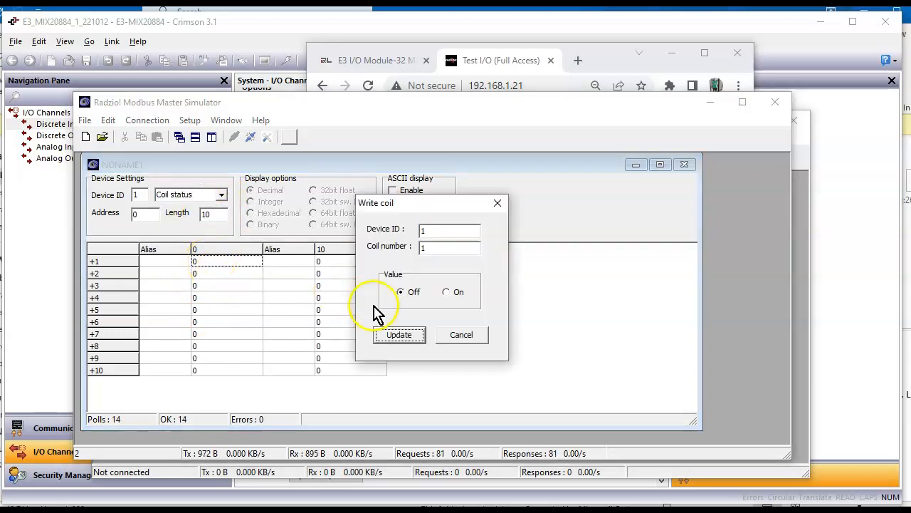
{"action": "left_click", "coordinate": [448, 292]}
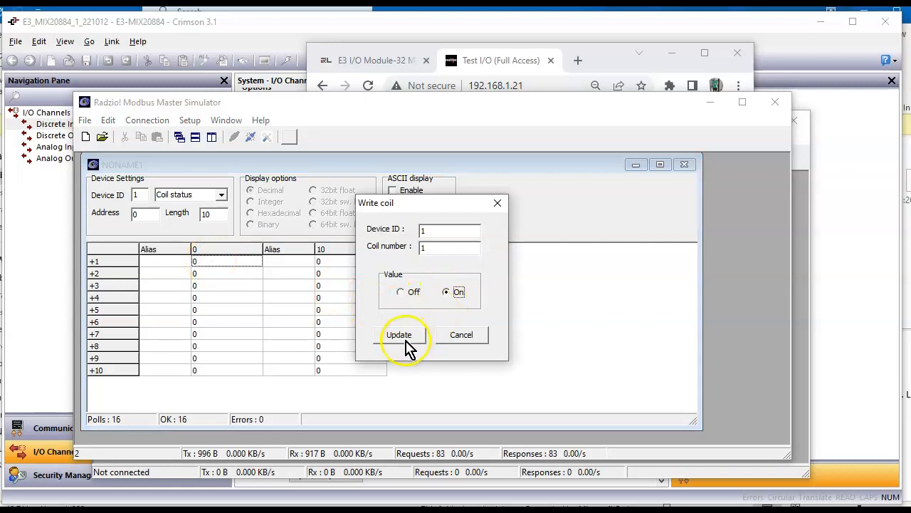
{"action": "left_click", "coordinate": [400, 336]}
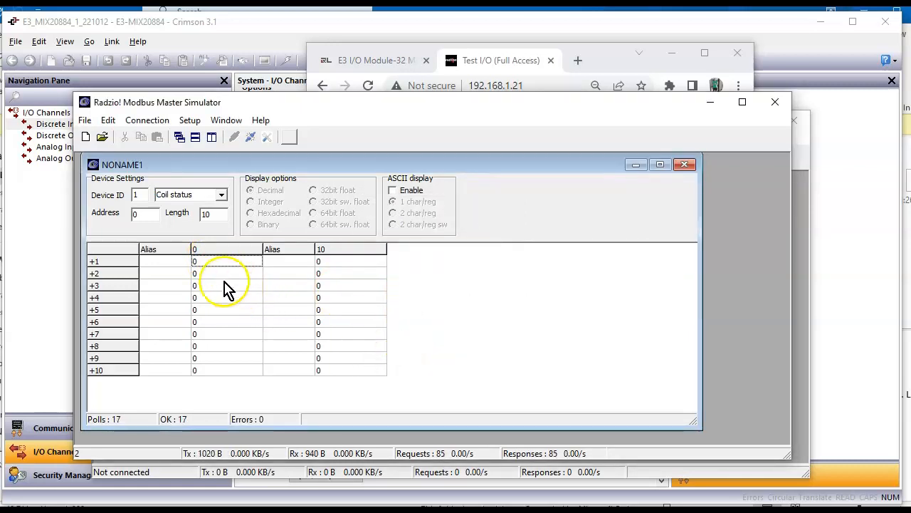
Check the module's discrete inputs by polling Input status, then set the polled data type back to Coil status.
{"action": "left_click", "coordinate": [222, 196]}
{"action": "left_click", "coordinate": [192, 214]}
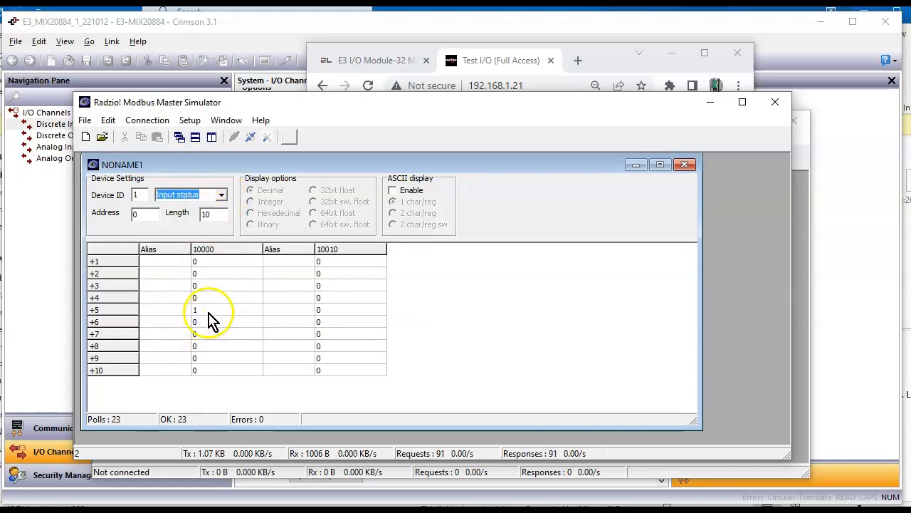
{"action": "left_click", "coordinate": [223, 195]}
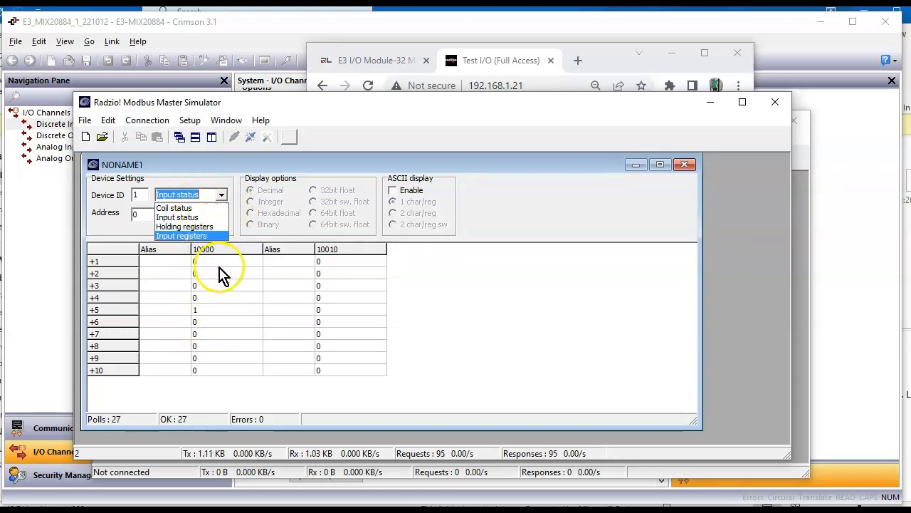
{"action": "left_click", "coordinate": [175, 207]}
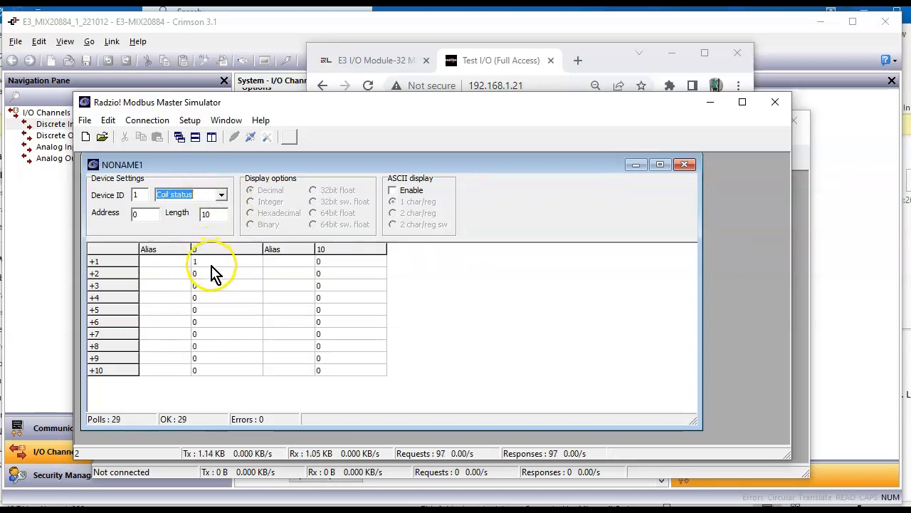
Write the value Off to coil number 1 and switch the polled data type to Input status.
{"action": "double_click", "coordinate": [211, 263]}
{"action": "left_click", "coordinate": [402, 295]}
{"action": "left_click", "coordinate": [400, 336]}
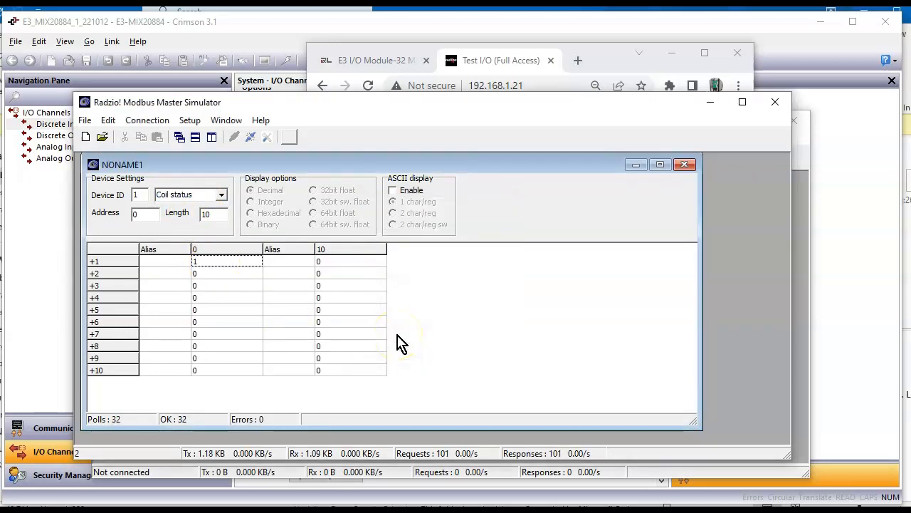
{"action": "left_click", "coordinate": [222, 195]}
{"action": "left_click", "coordinate": [210, 217]}
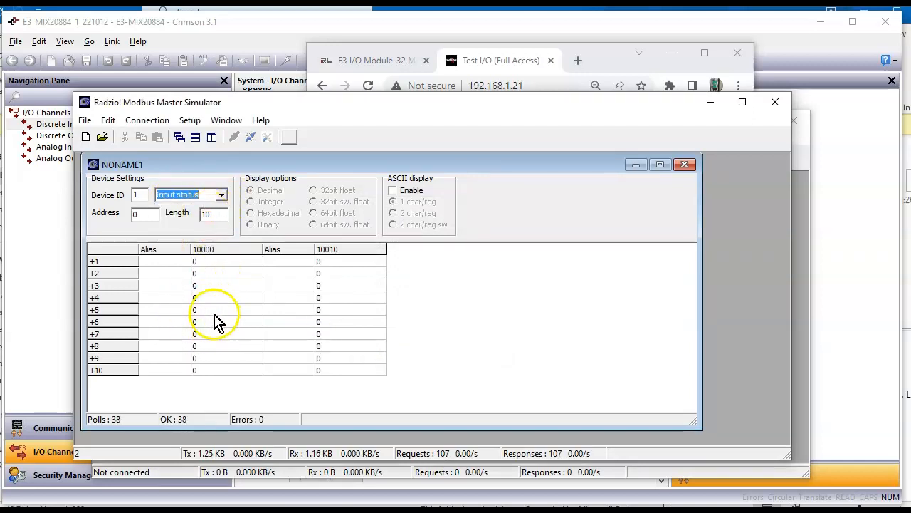
Switch the polled data type to Input registers, then to Holding registers.
{"action": "left_click", "coordinate": [221, 196]}
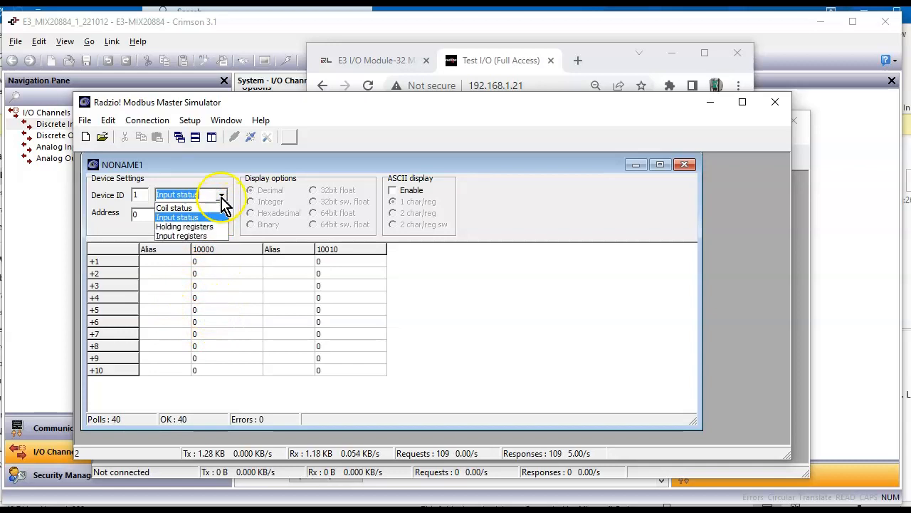
{"action": "left_click", "coordinate": [191, 236]}
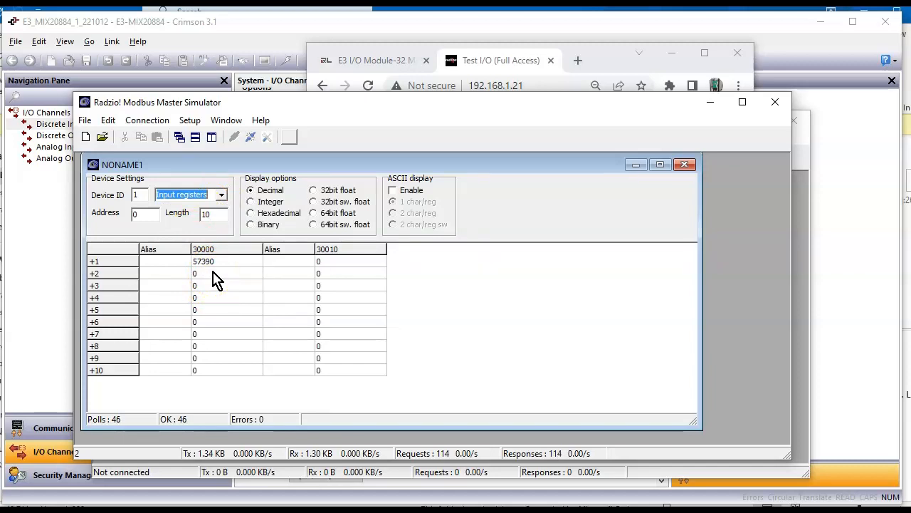
{"action": "left_click", "coordinate": [221, 195]}
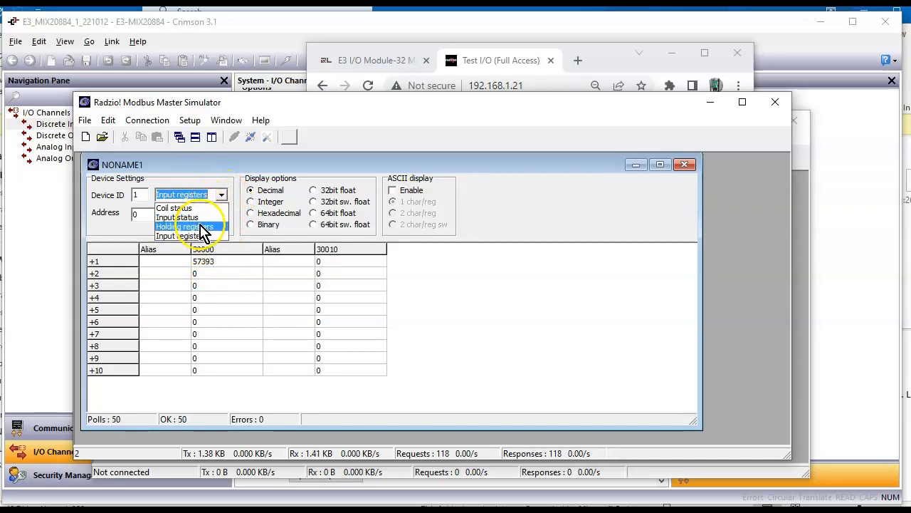
{"action": "left_click", "coordinate": [203, 226]}
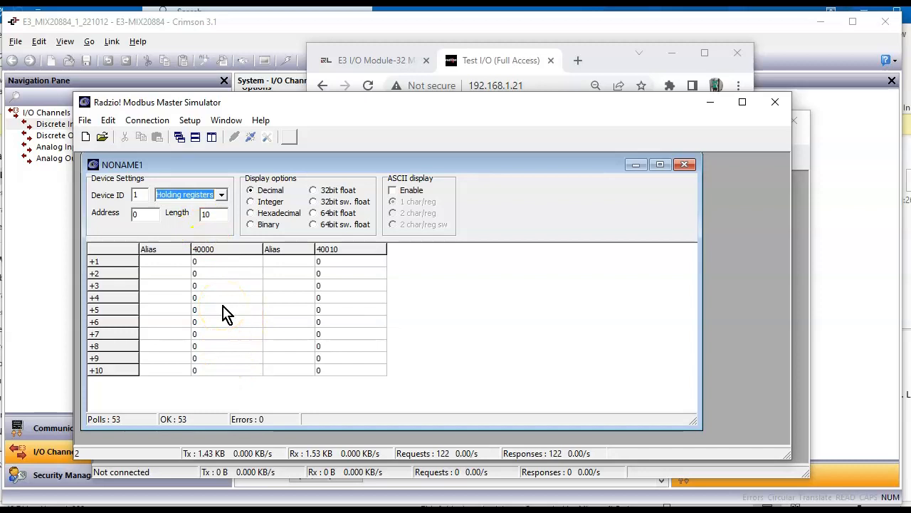
Switch to Crimson 3.1 and review the I/O Channels overview with its discrete and analog register assignments.
{"action": "left_click", "coordinate": [40, 297]}
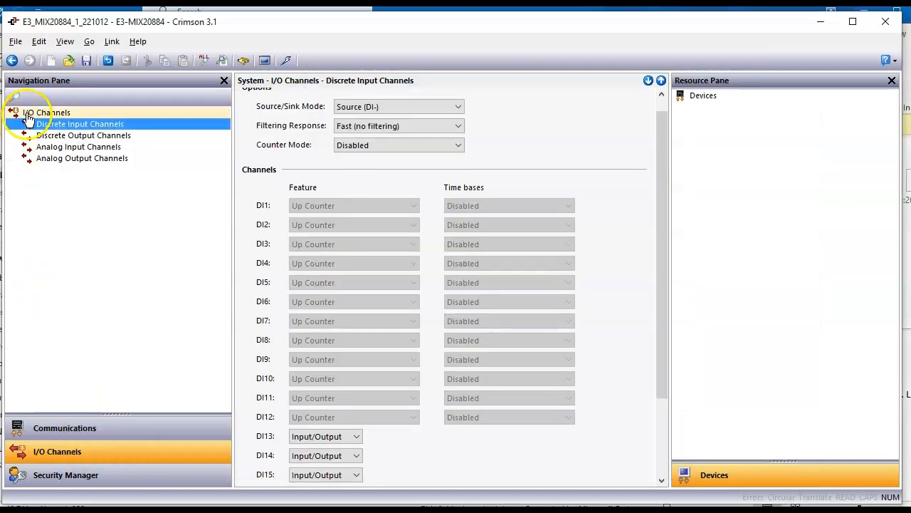
{"action": "left_click", "coordinate": [70, 454]}
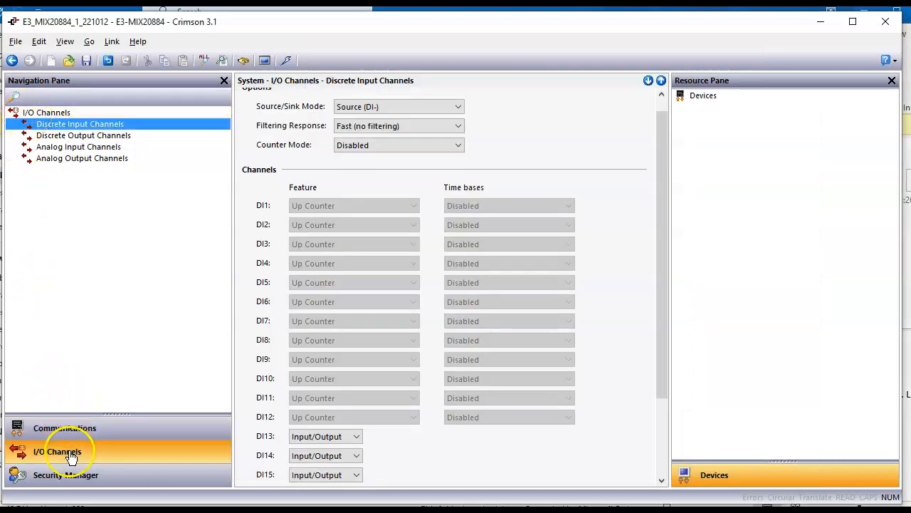
{"action": "left_click", "coordinate": [64, 114]}
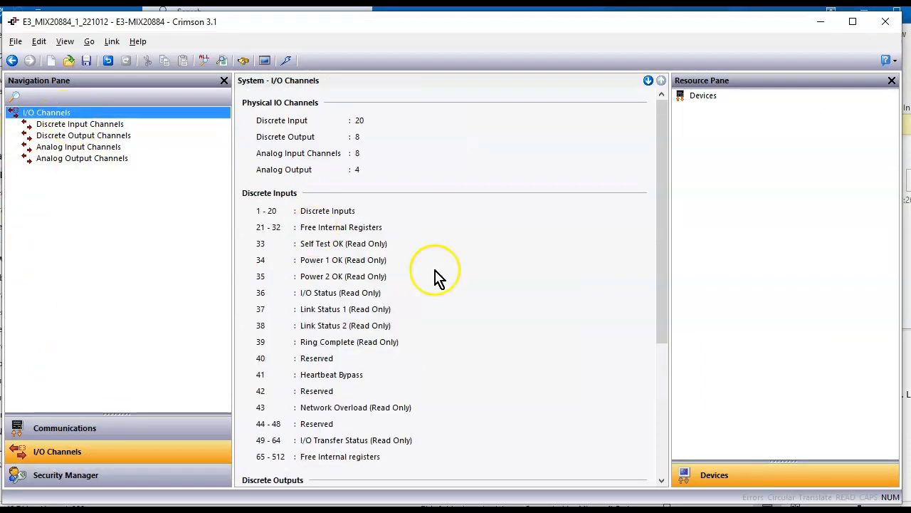
{"action": "scroll", "coordinate": [399, 252], "scroll_direction": "down", "scroll_amount": 5}
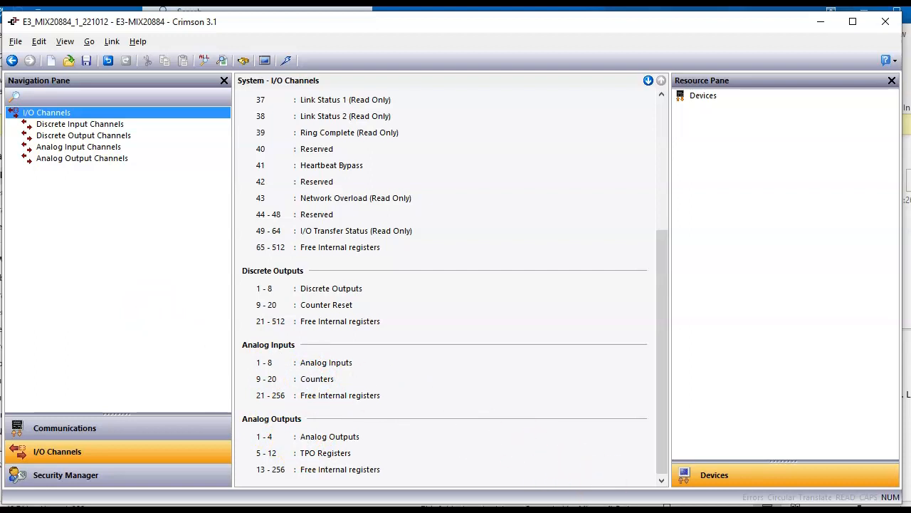
Switch to Radzio! Modbus Master Simulator and set the polled data type to Input registers.
{"action": "left_click", "coordinate": [692, 511]}
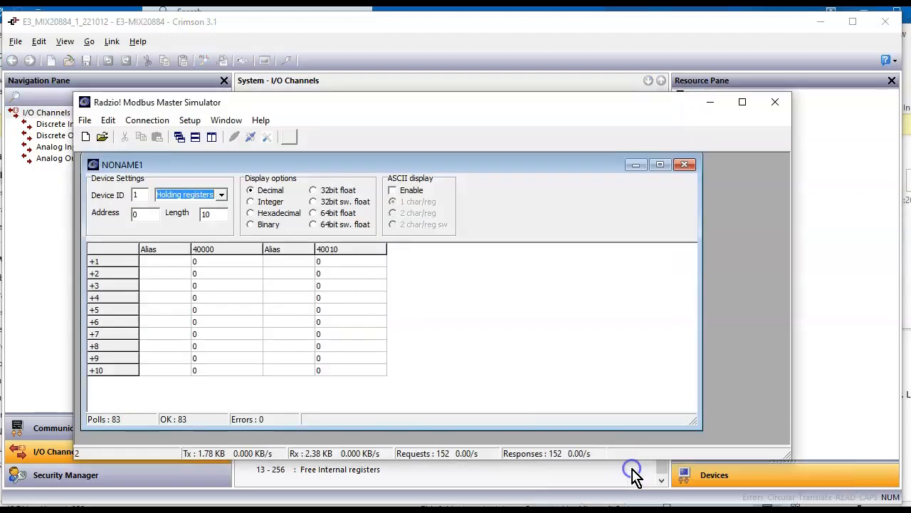
{"action": "left_click", "coordinate": [629, 472]}
{"action": "left_click", "coordinate": [222, 195]}
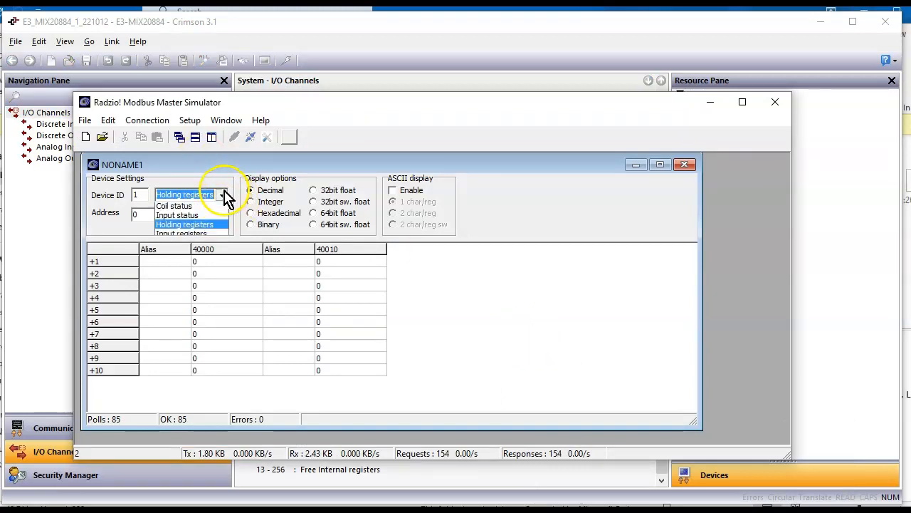
{"action": "left_click", "coordinate": [200, 235]}
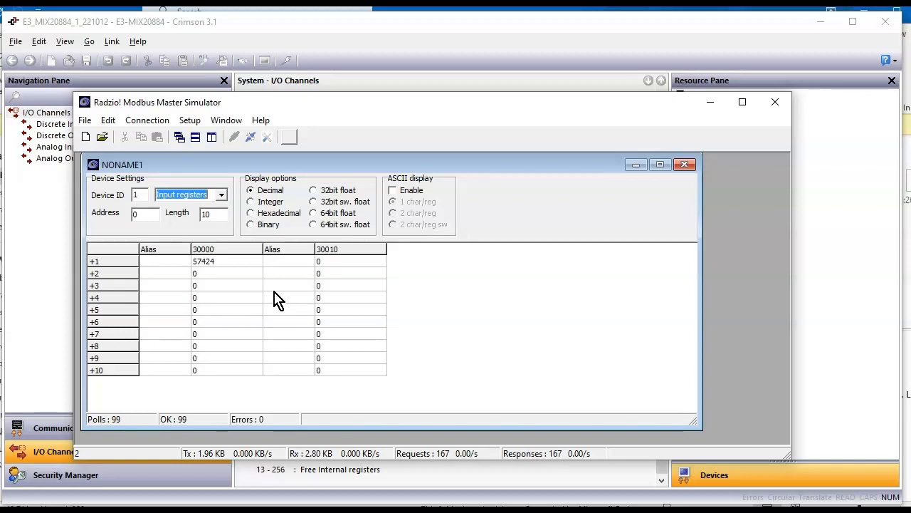
Monitor the first input register, then set the polled data type to Holding registers.
{"action": "left_click", "coordinate": [254, 278]}
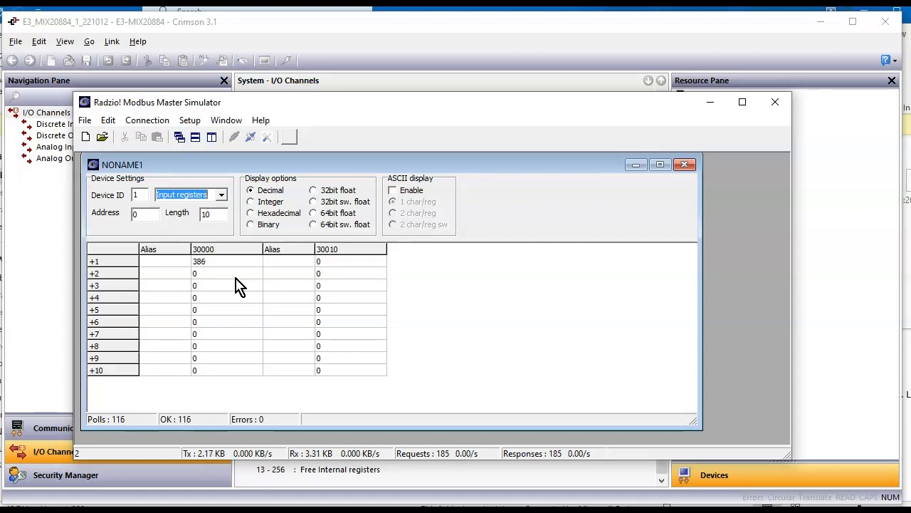
{"action": "left_click", "coordinate": [210, 262]}
{"action": "left_click", "coordinate": [217, 275]}
{"action": "left_click", "coordinate": [221, 260]}
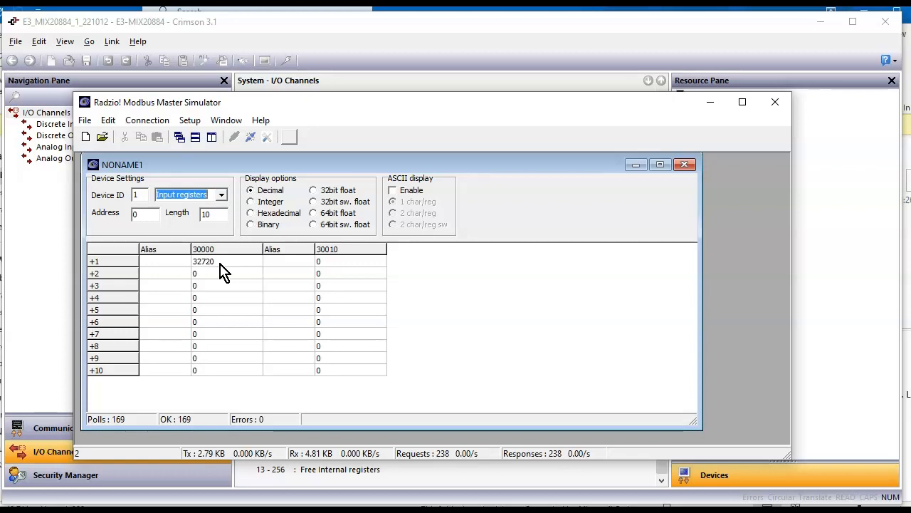
{"action": "left_click", "coordinate": [225, 193]}
{"action": "left_click", "coordinate": [202, 226]}
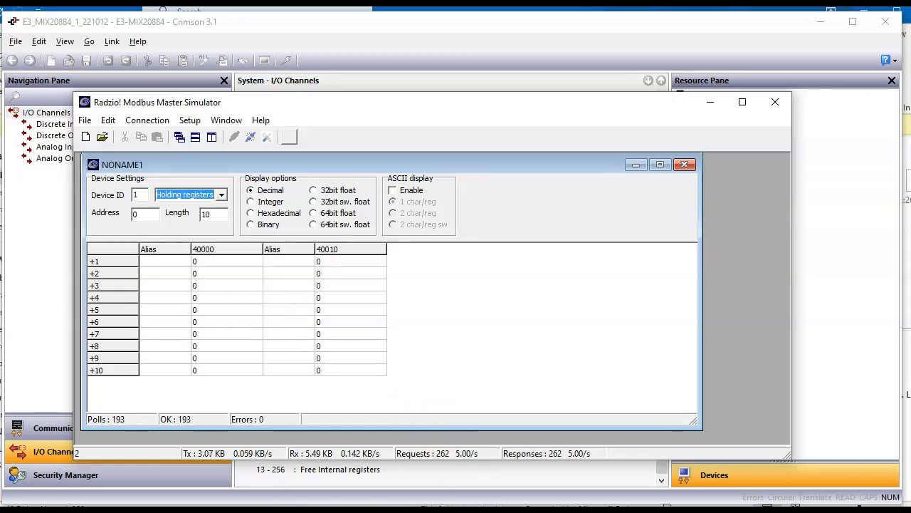
Switch to Crimson 3.1 and show the Download unit addressing settings of the Communications Network.
{"action": "left_click", "coordinate": [541, 479]}
{"action": "left_click", "coordinate": [60, 130]}
{"action": "left_click", "coordinate": [69, 430]}
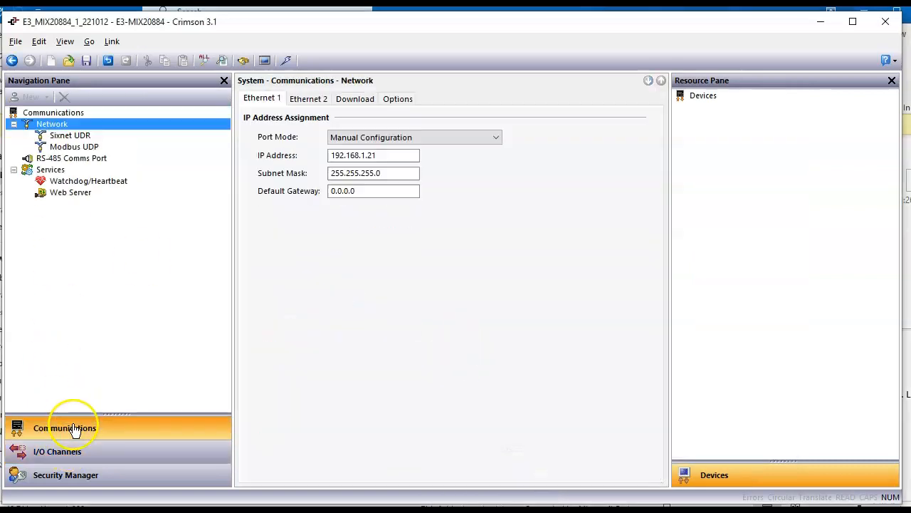
{"action": "left_click", "coordinate": [359, 99]}
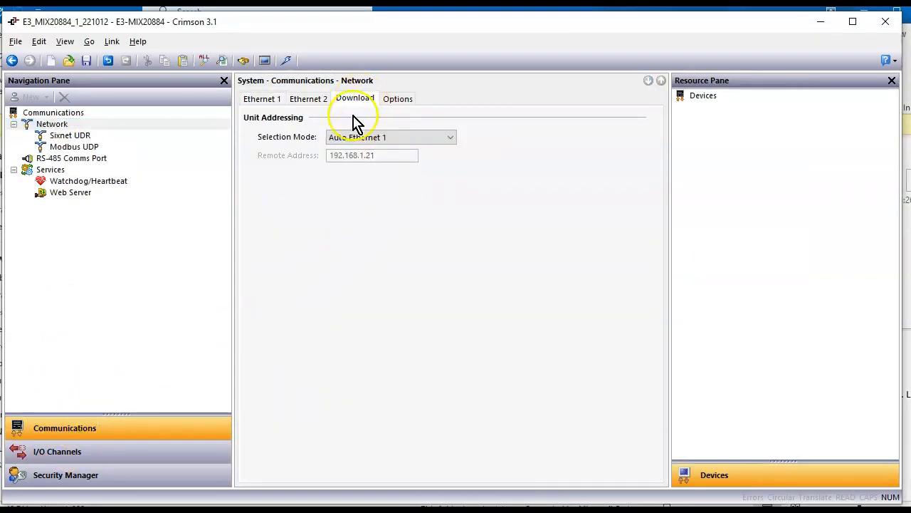
Set the communications port in the Link Options to TCP/IP.
{"action": "left_click", "coordinate": [112, 42]}
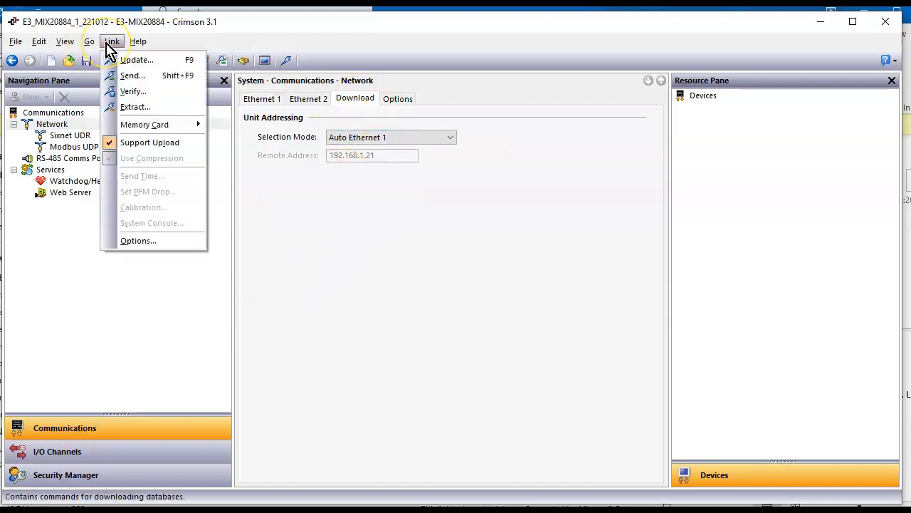
{"action": "left_click", "coordinate": [135, 242]}
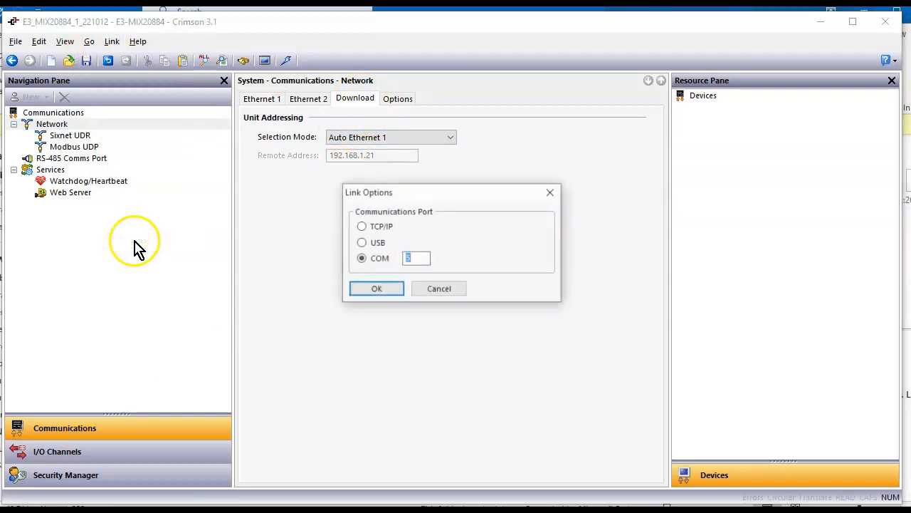
{"action": "left_click", "coordinate": [361, 227]}
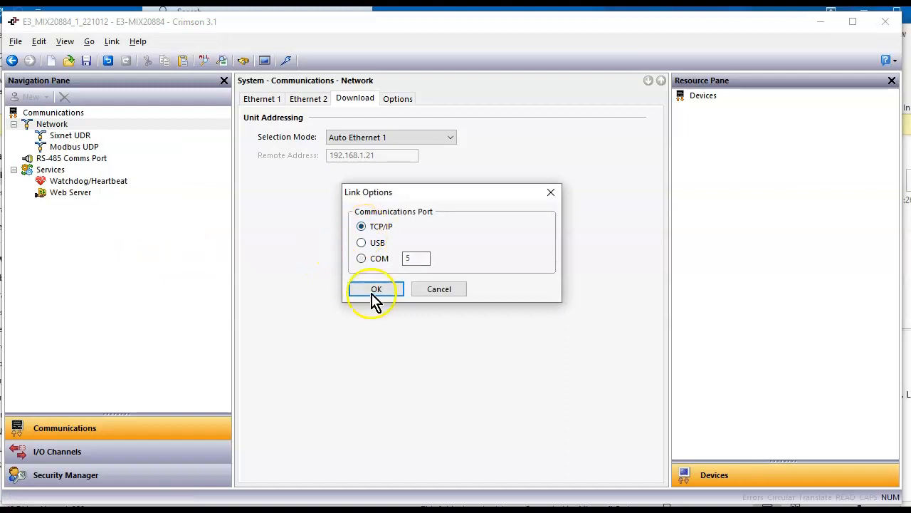
{"action": "left_click", "coordinate": [381, 288]}
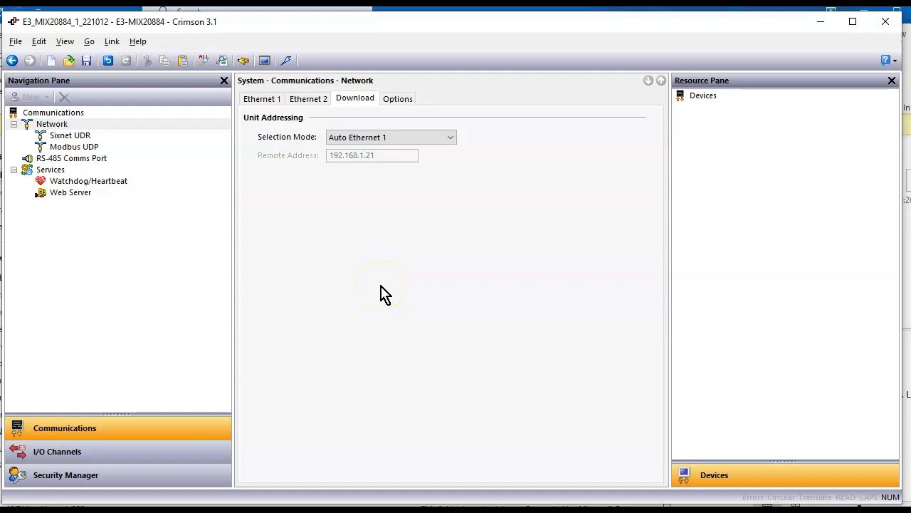
Update the module with the database over TCP/IP, continuing despite the serial number mismatch.
{"action": "left_click", "coordinate": [286, 62]}
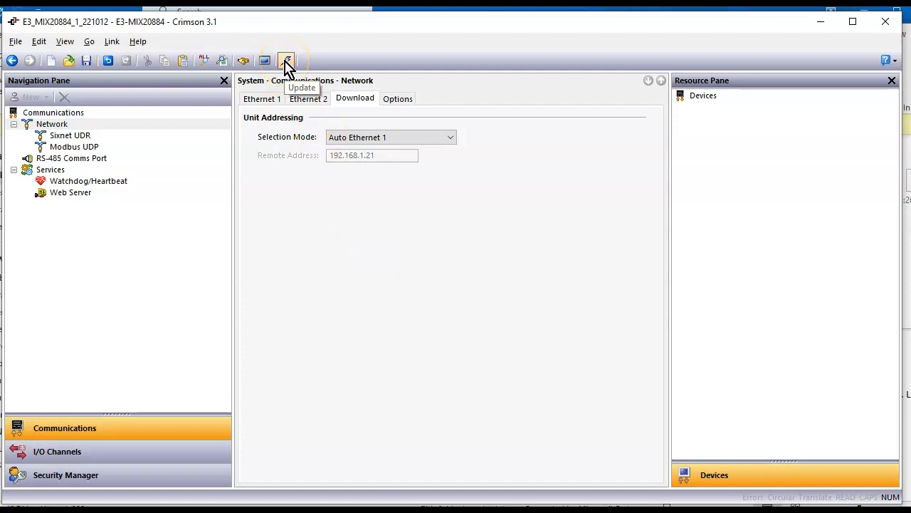
{"action": "left_click", "coordinate": [415, 275]}
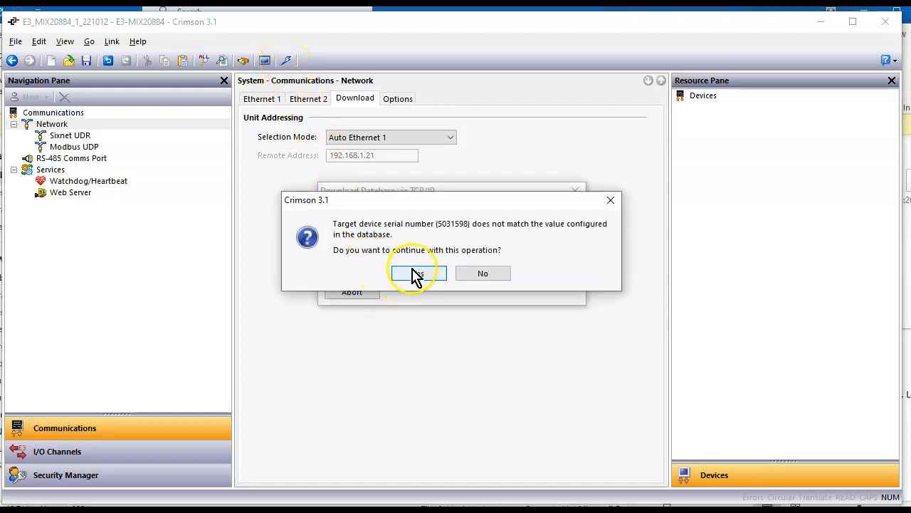